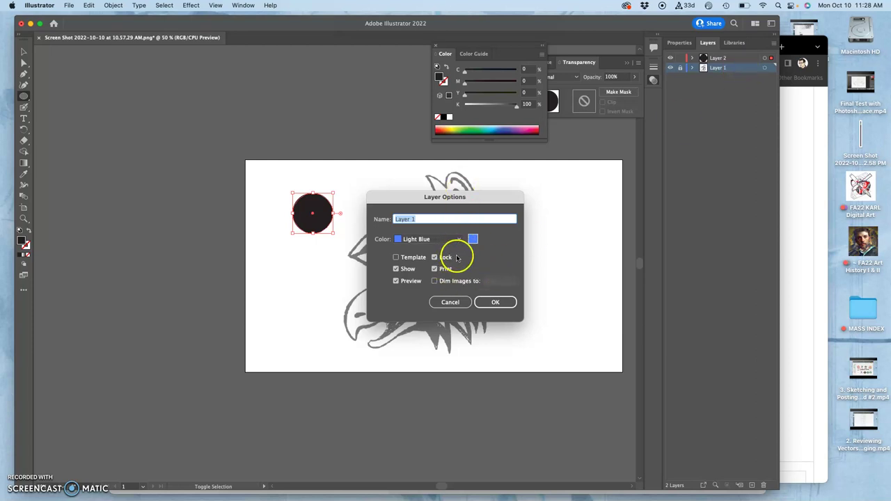
Dim the images on Layer 1 to 50% through its layer options
left_click(435, 281)
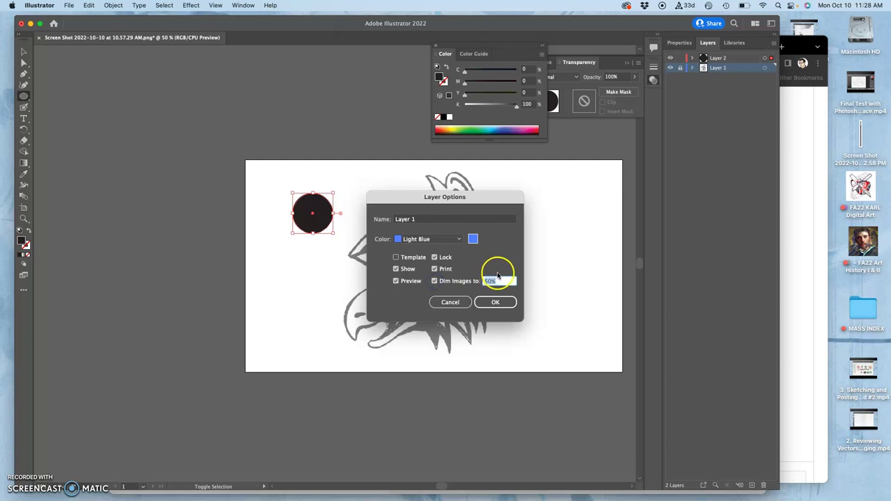
left_click(497, 304)
left_click(497, 304)
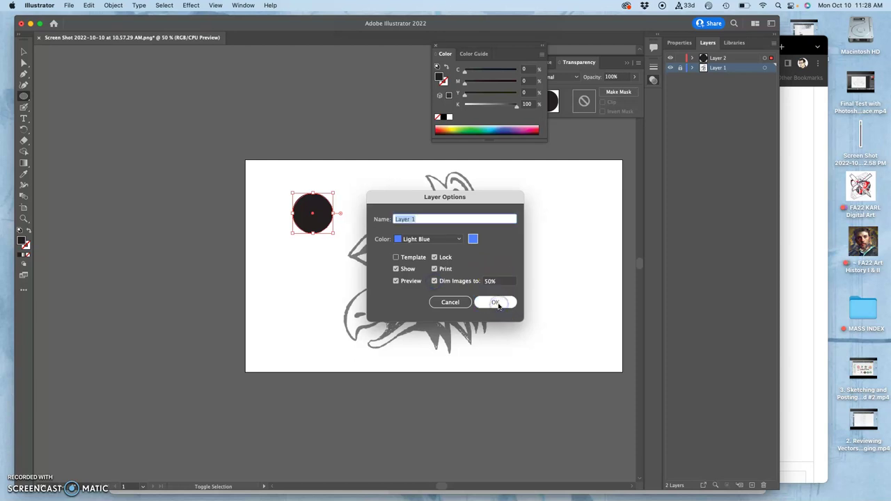
left_click(497, 303)
left_click(534, 278)
left_click(504, 302)
left_click(502, 302)
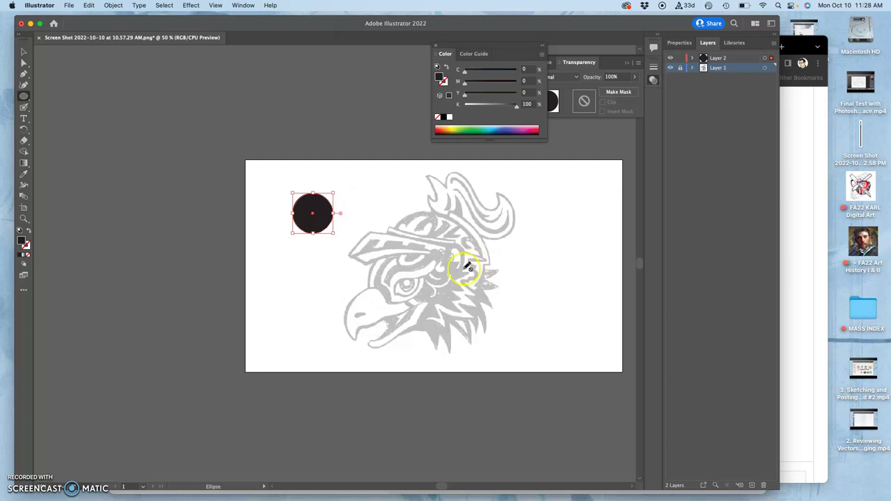
left_click(488, 260)
left_click(458, 260)
left_click(407, 286)
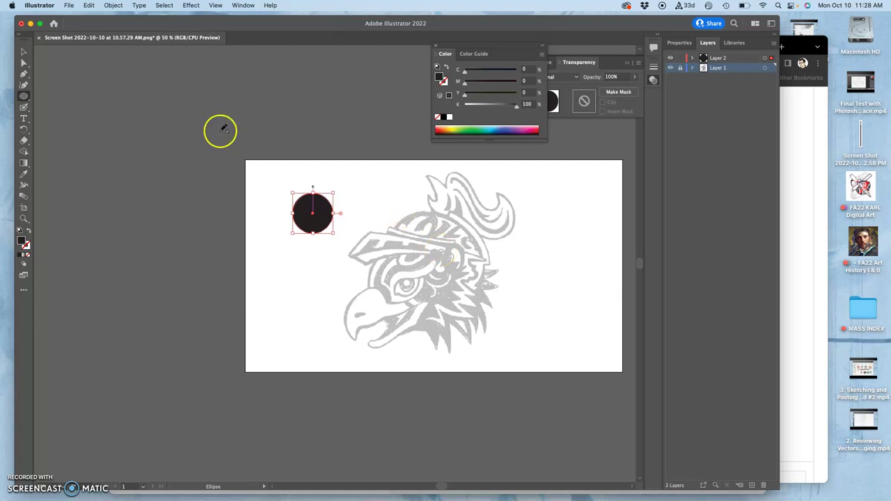
left_click(24, 97)
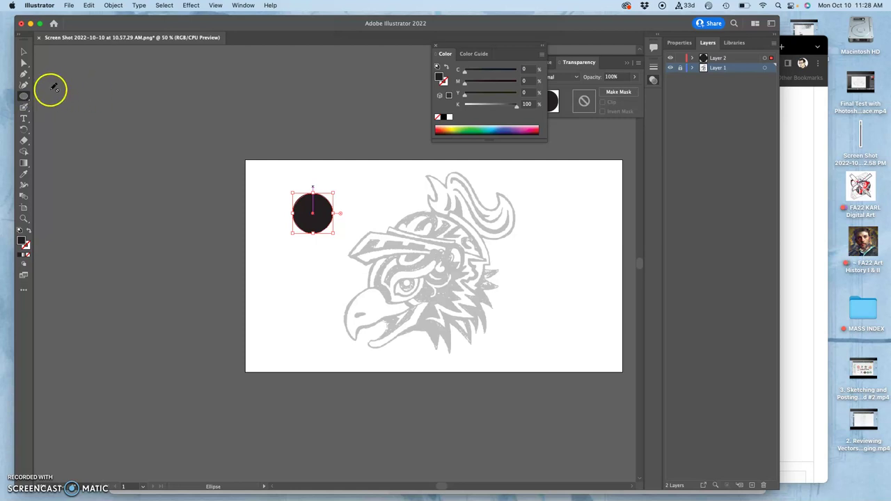
key("super+=")
key("super+=")
scroll(361, 243, "right", 4)
scroll(361, 243, "down", 3)
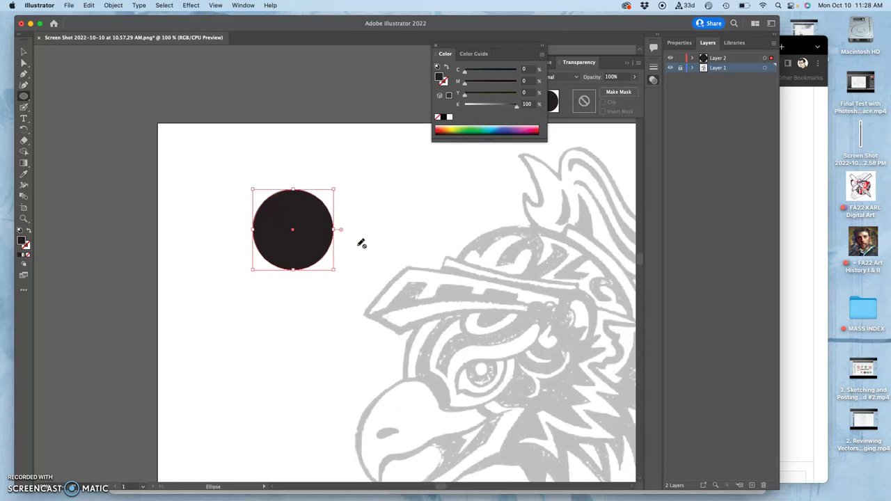
scroll(361, 243, "right", 2)
scroll(362, 243, "down", 1)
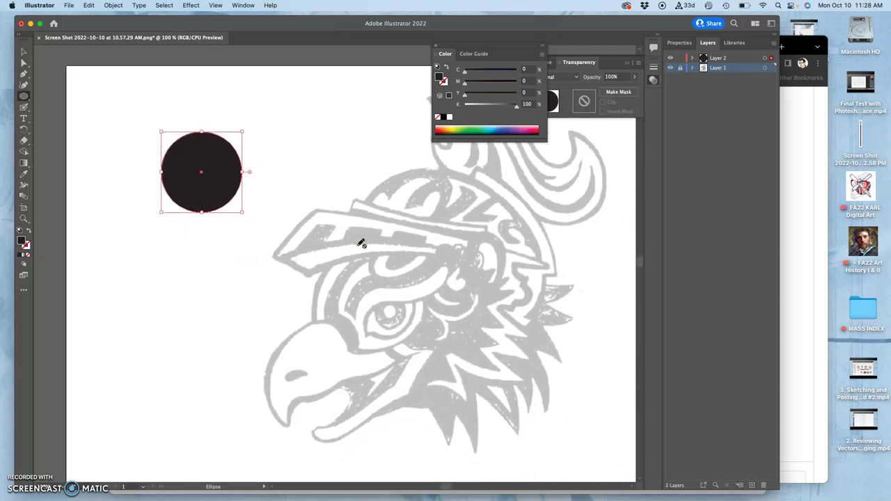
key("super+minus")
scroll(361, 243, "right", 4)
scroll(362, 243, "down", 2)
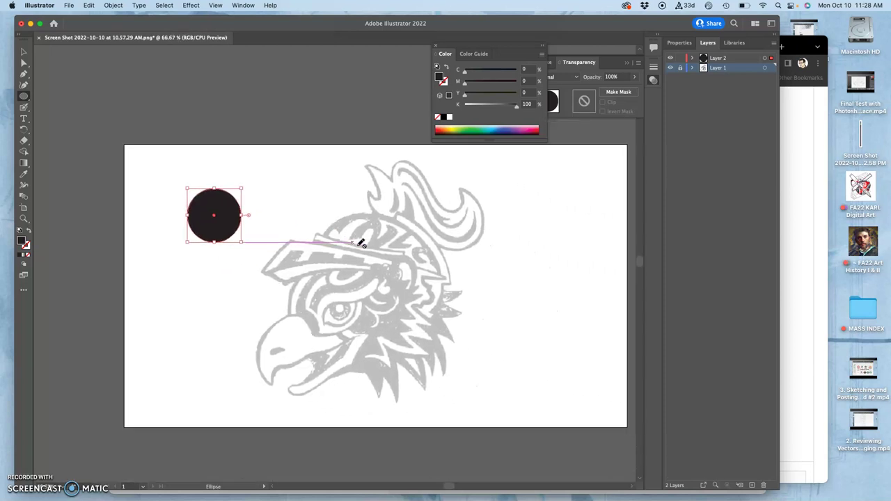
Choose the Ellipse Tool from the shape tools, and clear the selection of the black circle using the Selection tool
left_click(23, 97)
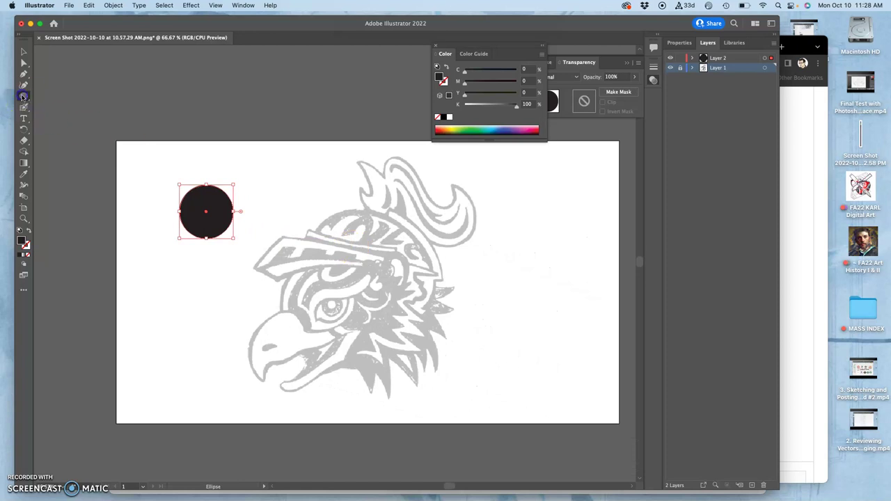
left_click(24, 97)
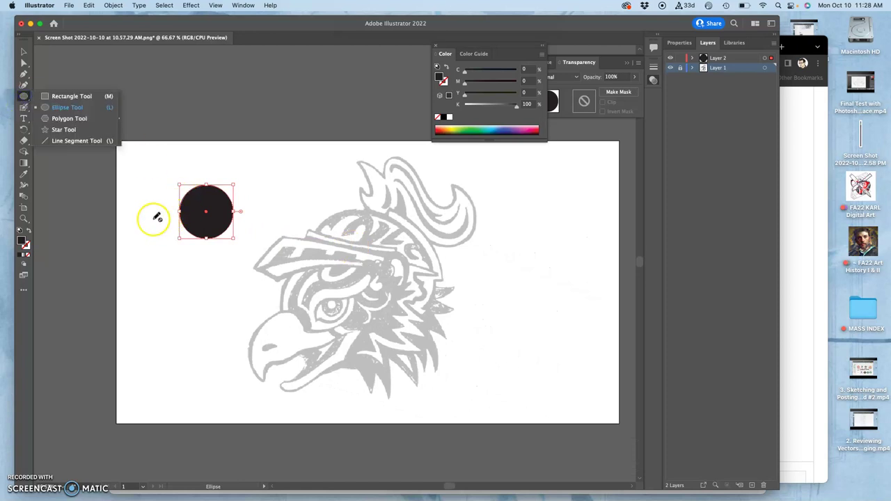
left_click_drag(24, 94, 56, 108)
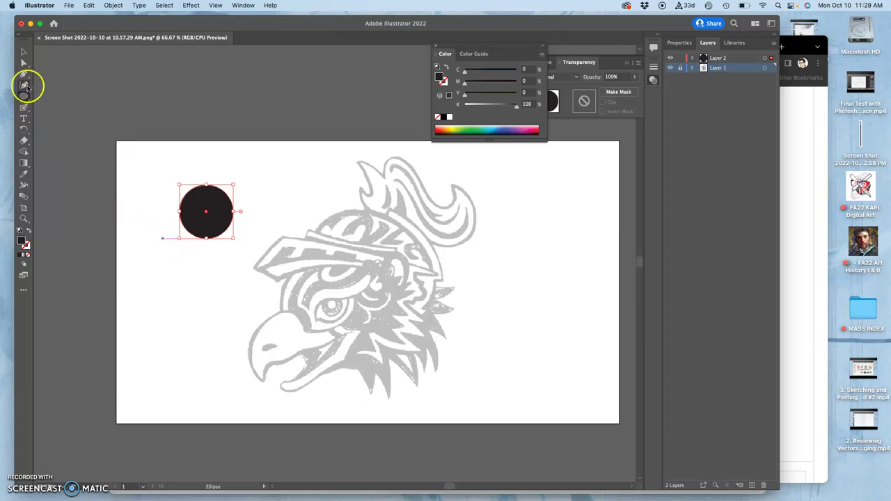
left_click(23, 53)
left_click(109, 123)
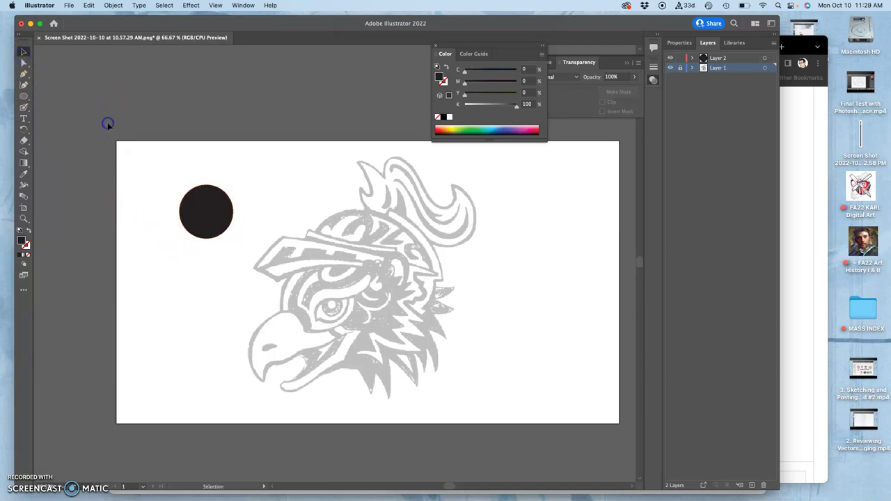
Draw two black ellipses on Layer 2, a large one below the circle and a smaller one to its right
left_click(24, 96)
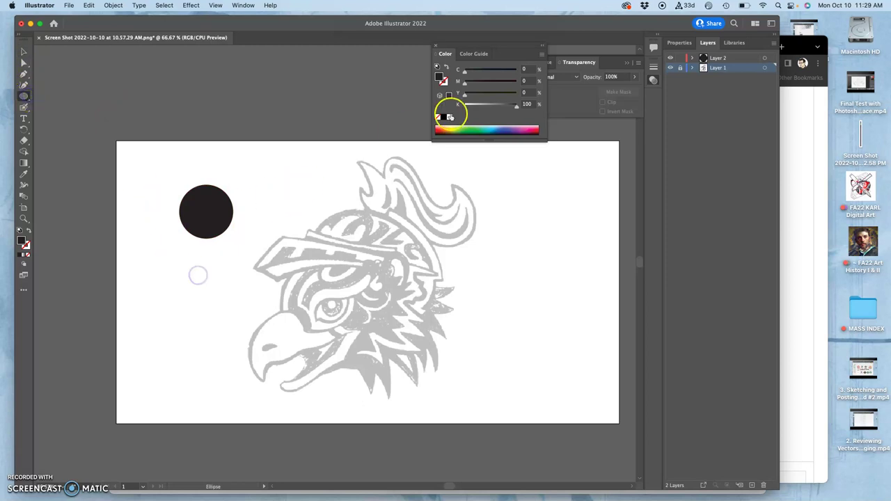
left_click(459, 49)
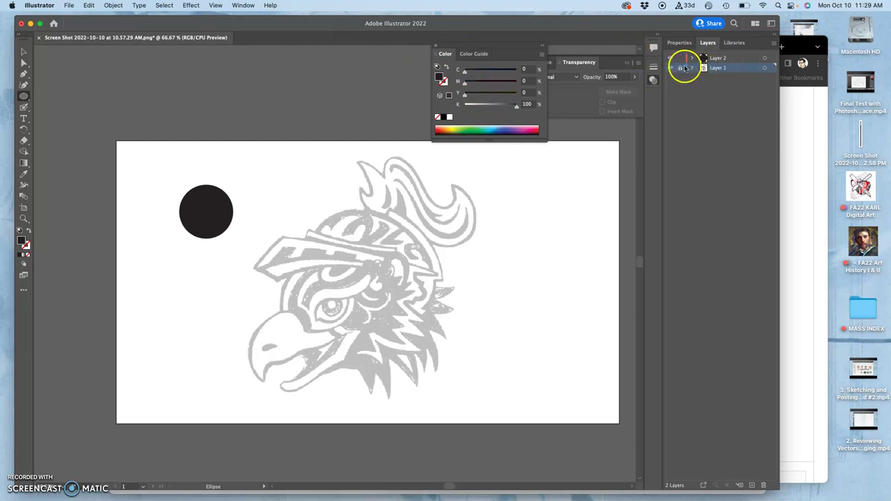
left_click(723, 58)
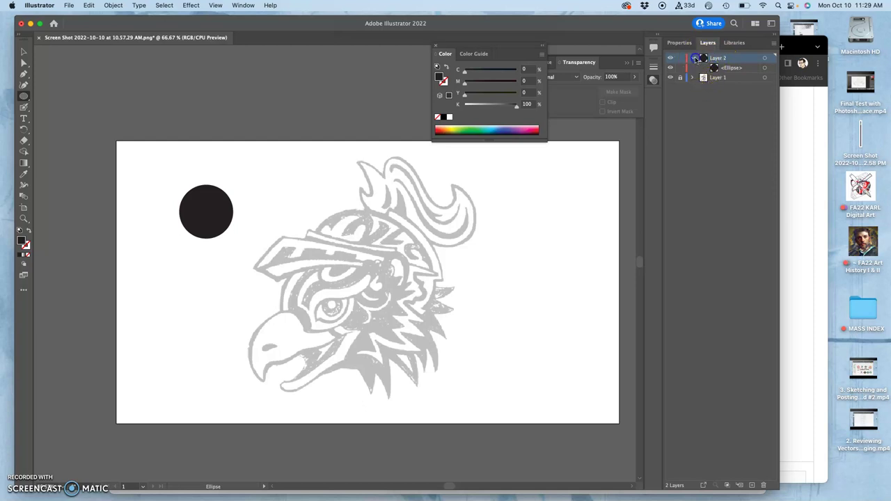
left_click_drag(161, 239, 243, 296)
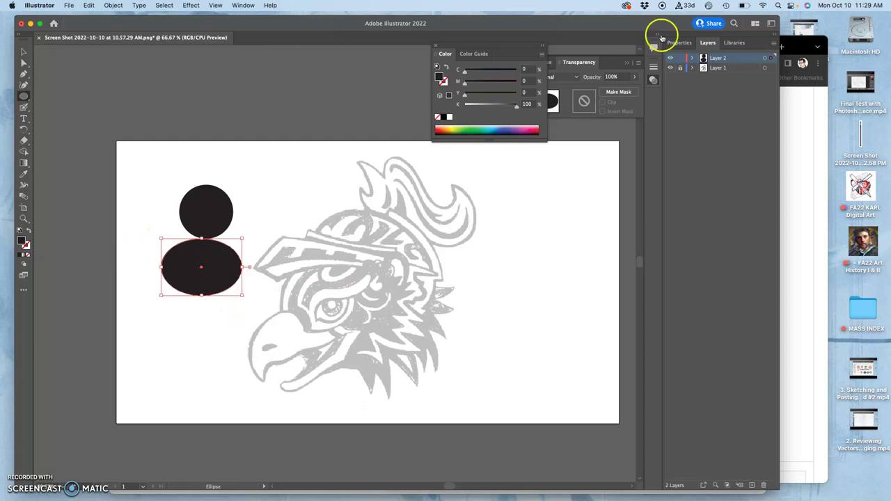
left_click(693, 58)
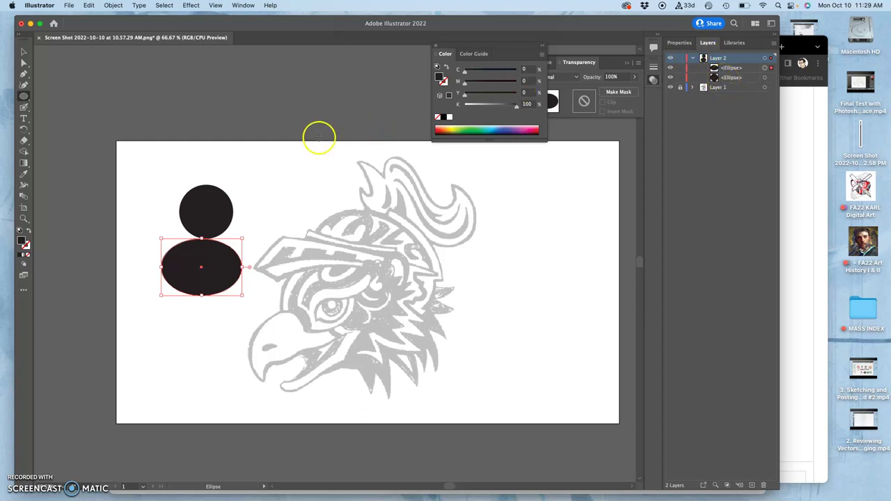
left_click_drag(241, 181, 299, 215)
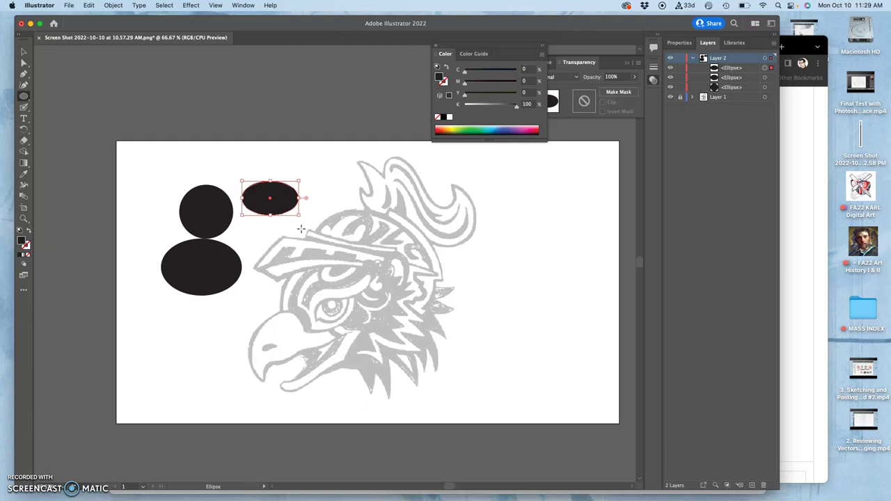
Select the large ellipse below the circle with the Selection tool and resize it slightly wider and flatter
left_click(23, 53)
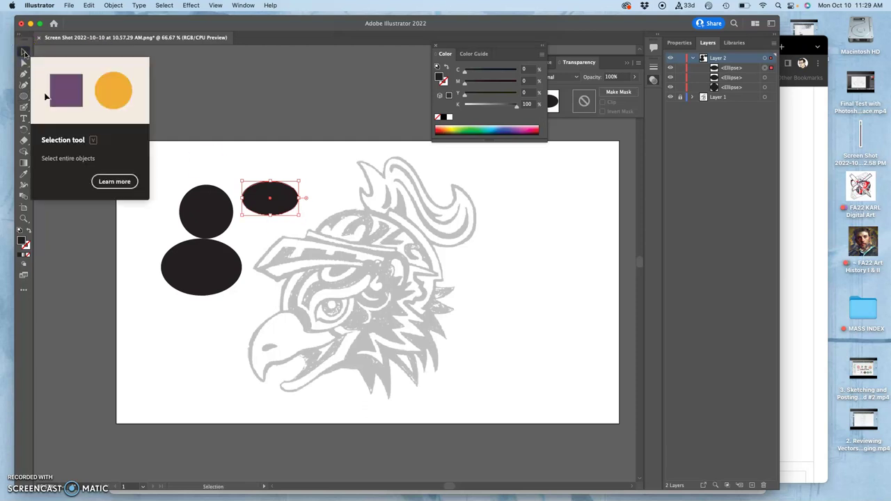
left_click(24, 52)
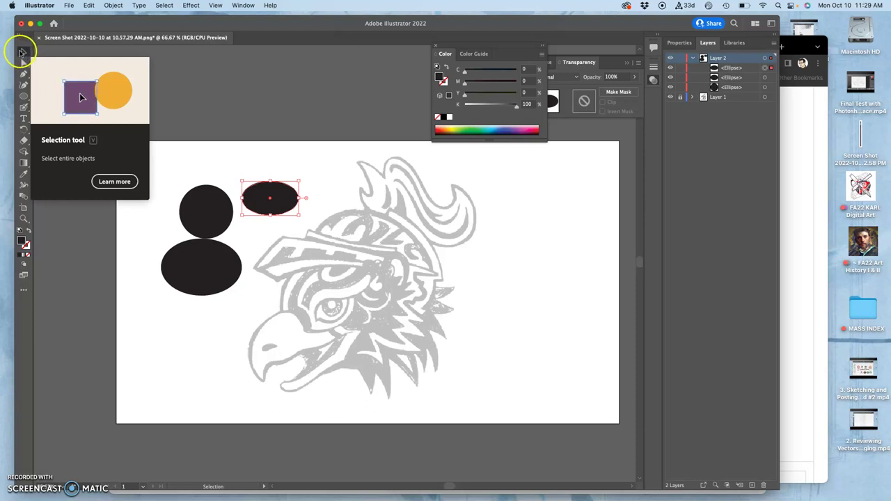
left_click(297, 168)
left_click(213, 209)
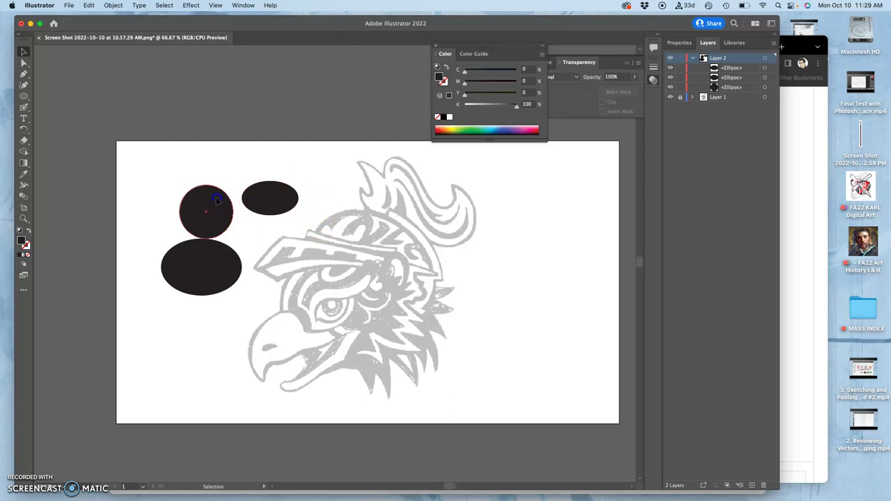
left_click(225, 268)
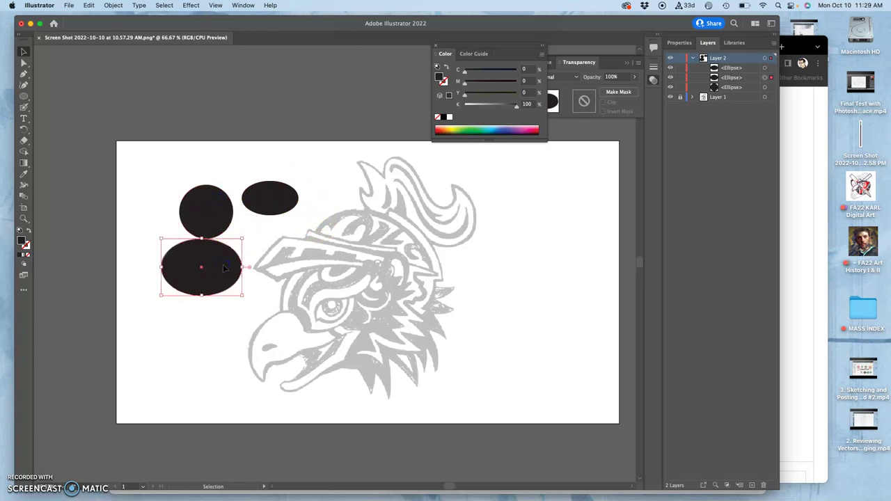
mouse_move(243, 239)
left_mouse_down()
mouse_move(239, 266)
mouse_move(239, 254)
mouse_move(334, 204)
mouse_move(295, 235)
mouse_move(249, 242)
left_mouse_up()
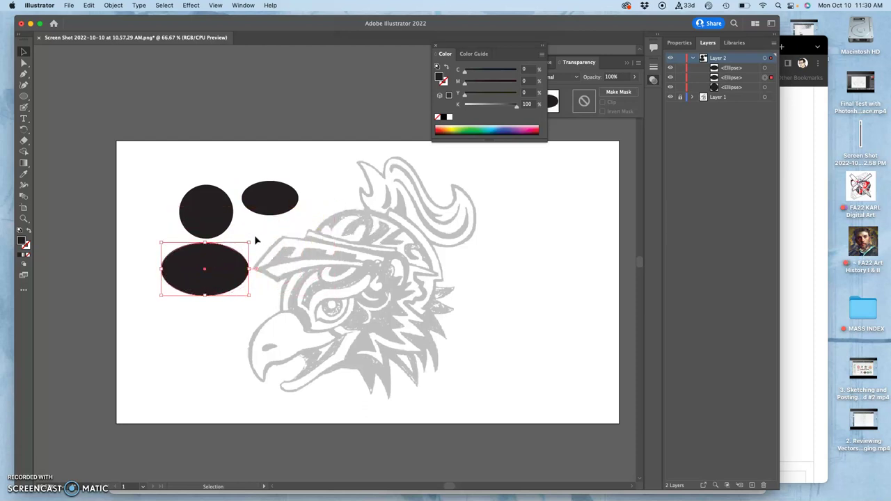
Rotate the large ellipse clockwise so it slopes down to the right, and move it lower on the artboard
left_click(254, 239)
left_click(230, 259)
left_click_drag(255, 237, 275, 266)
left_click_drag(205, 268, 227, 313)
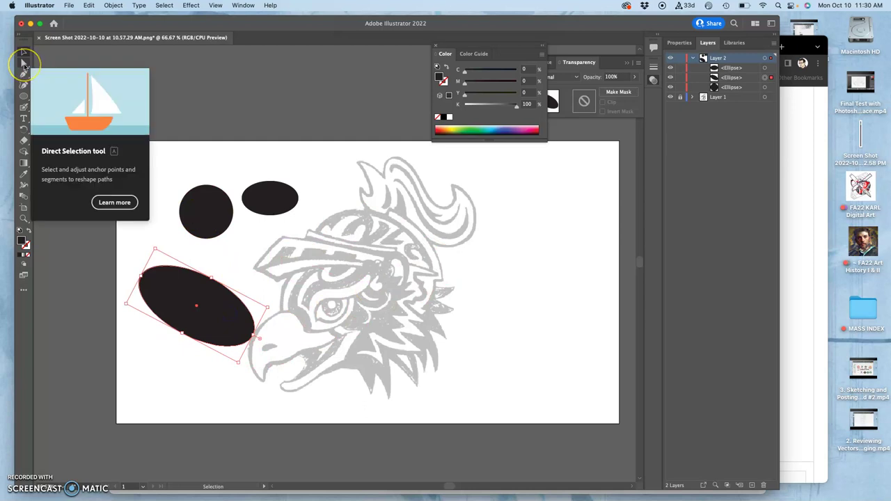
Move the tilted ellipse's upper-right anchor point up and outward with the Direct Selection tool
left_click(25, 64)
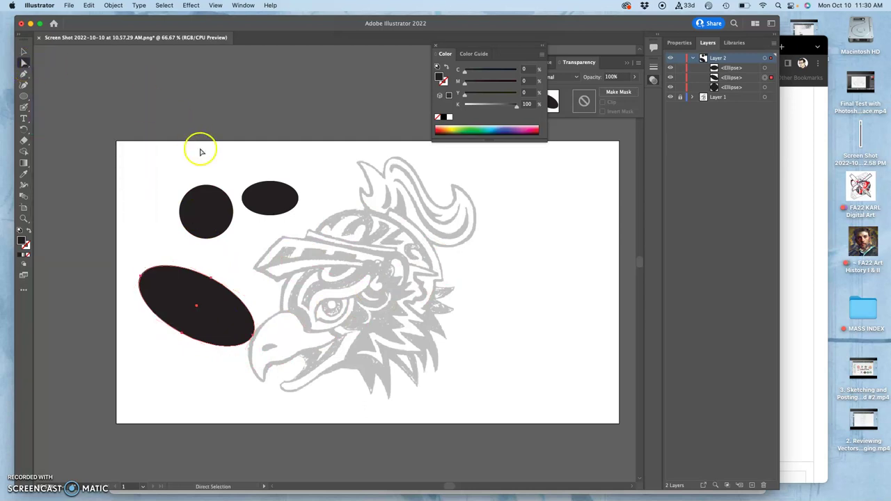
left_click(139, 245)
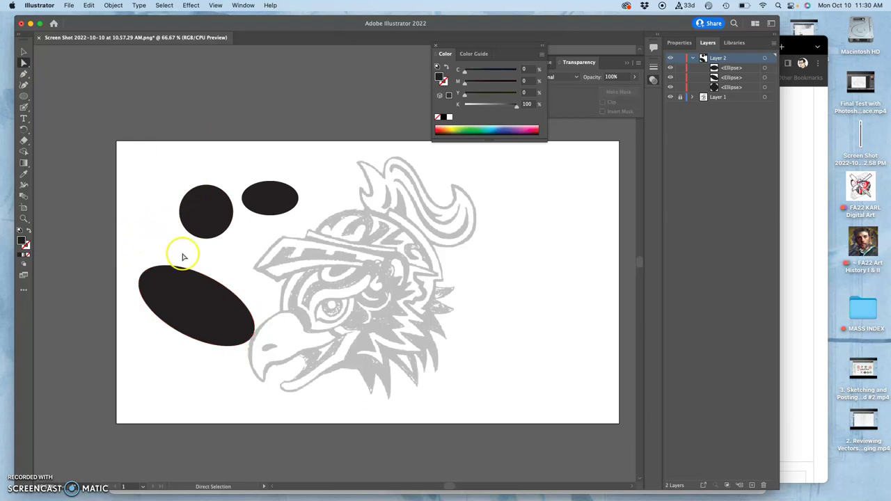
left_click(206, 288)
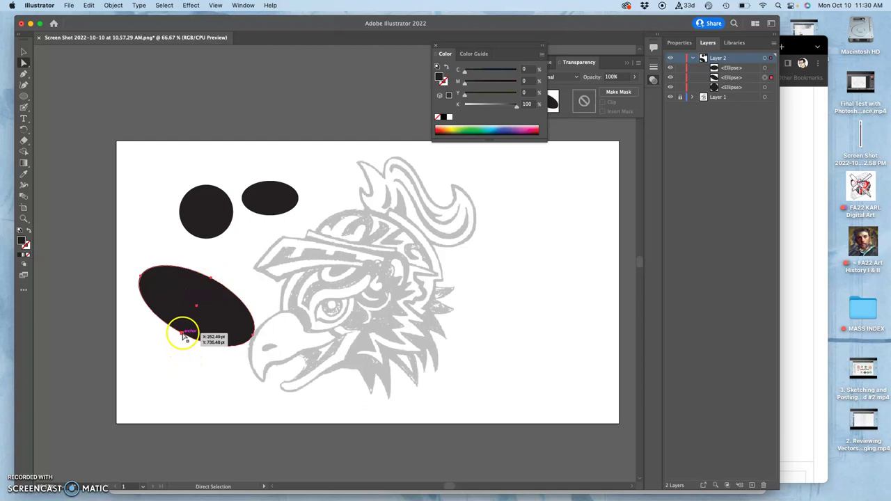
left_click(219, 265)
left_click(223, 271)
left_click_drag(213, 282, 237, 263)
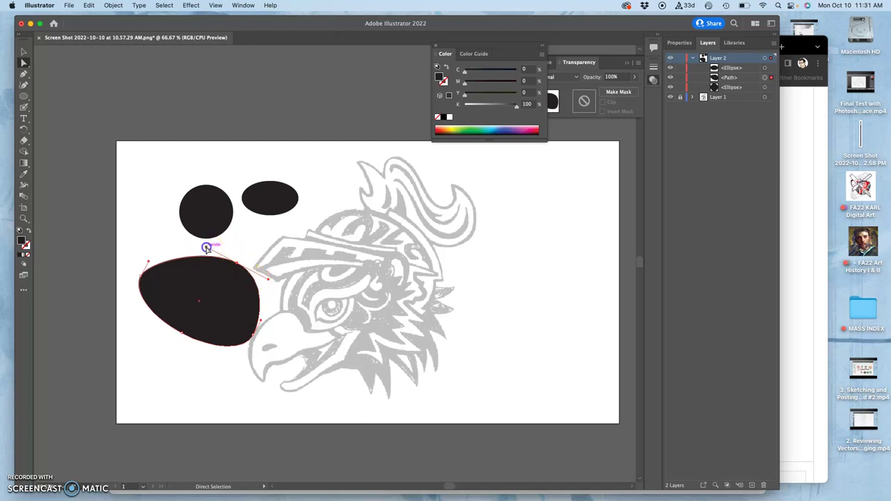
Re-angle and stretch the moved anchor's direction handles so the curve bulges further toward the bird's beak
left_click_drag(170, 251, 209, 252)
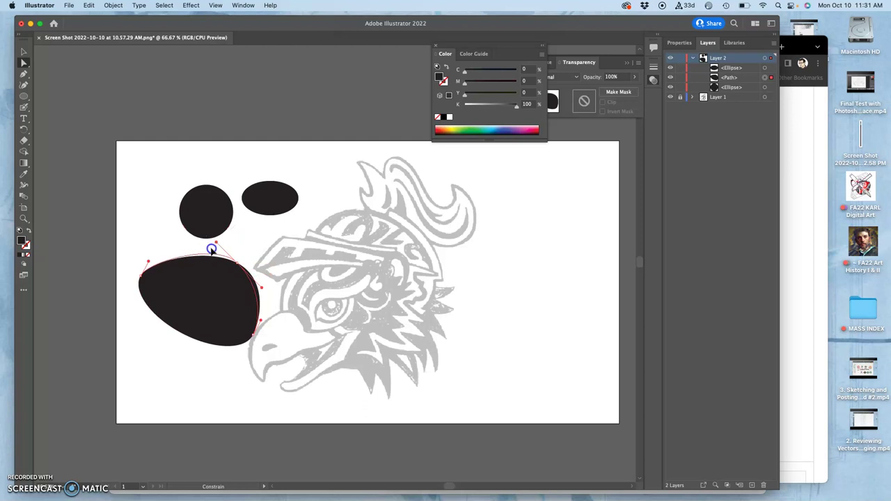
left_click(240, 220)
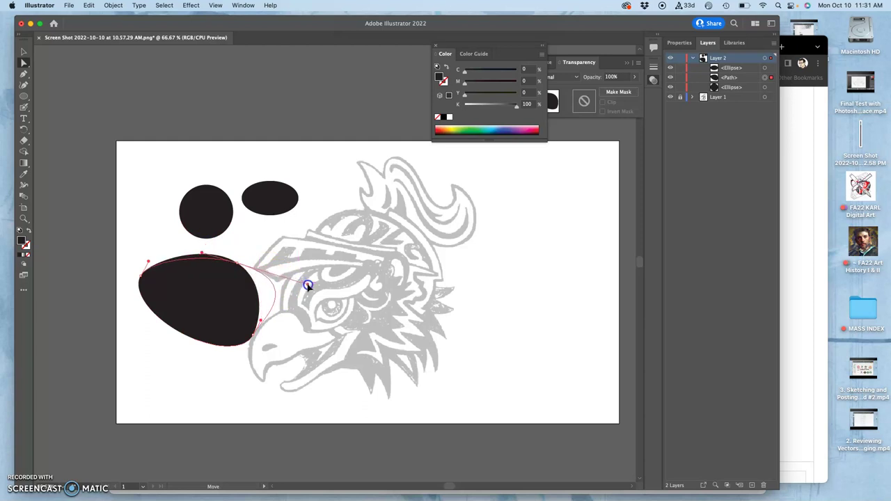
left_click_drag(307, 284, 308, 285)
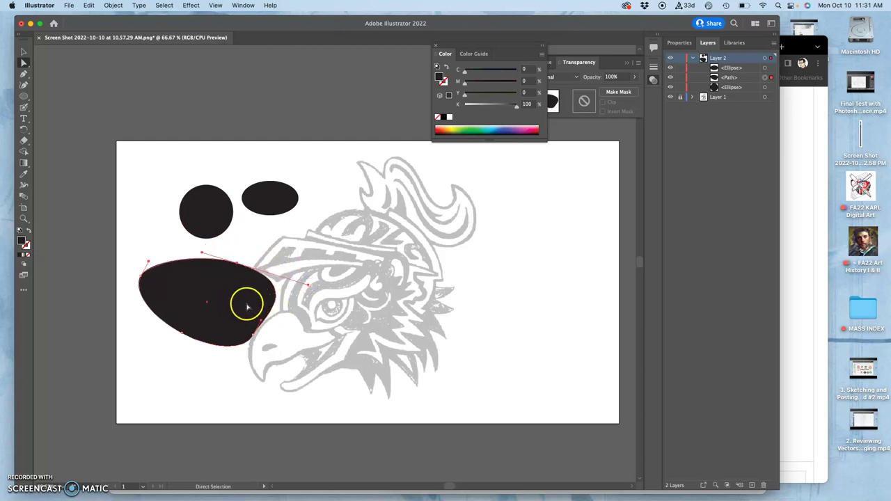
Move the whole reshaped path up and to the left, beneath the black circle
left_click(204, 223)
left_click_drag(206, 185, 207, 185)
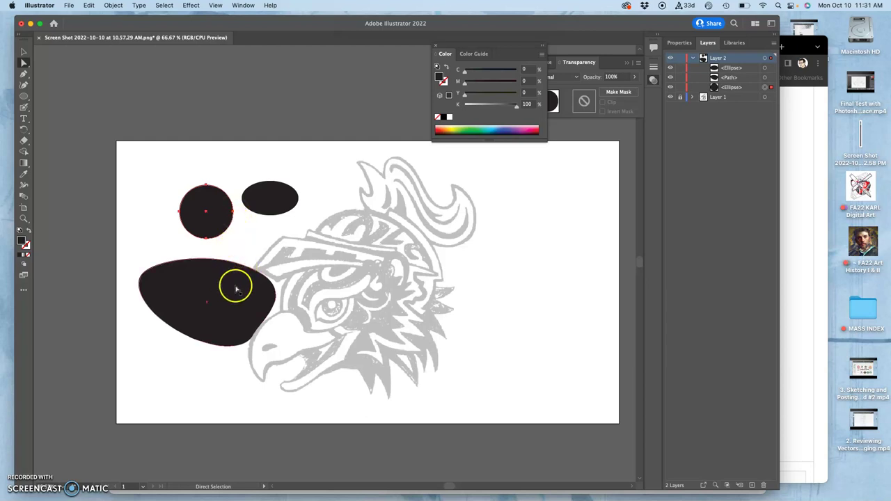
left_click_drag(199, 286, 231, 284)
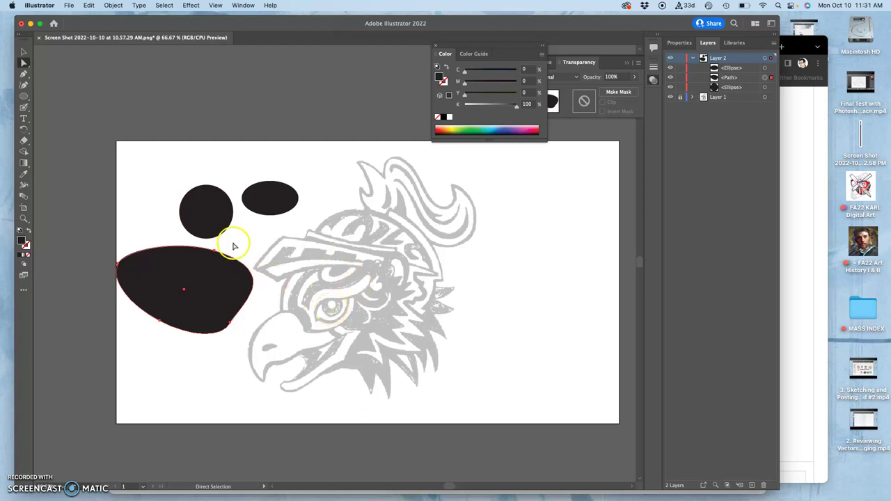
Draw a smaller circle overlapping the black circle's upper-left edge and fill it with white
left_click(213, 217)
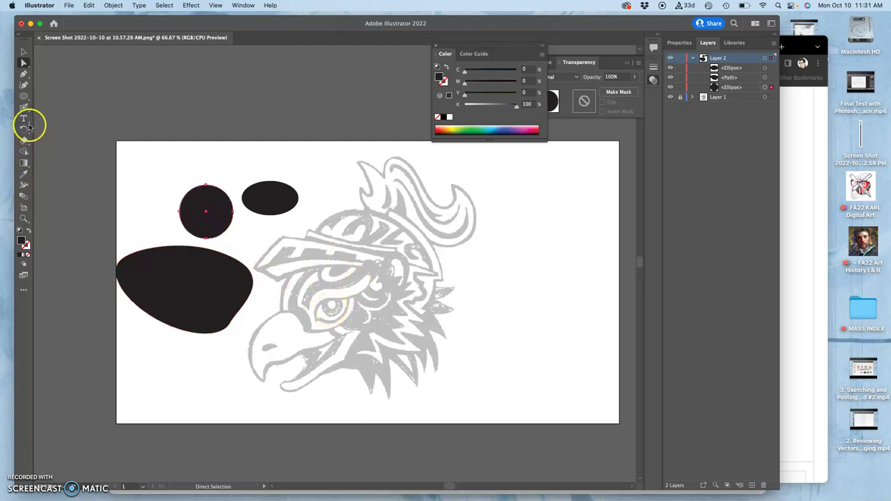
left_click(24, 96)
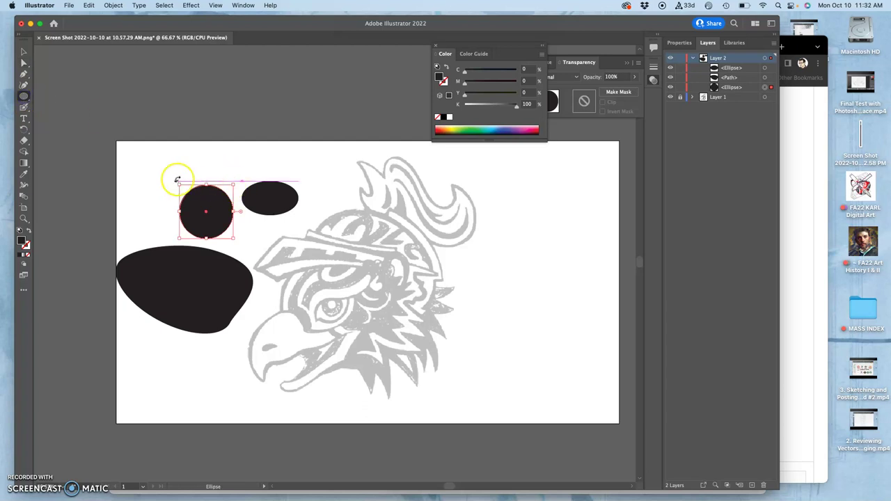
left_click_drag(174, 178, 206, 205)
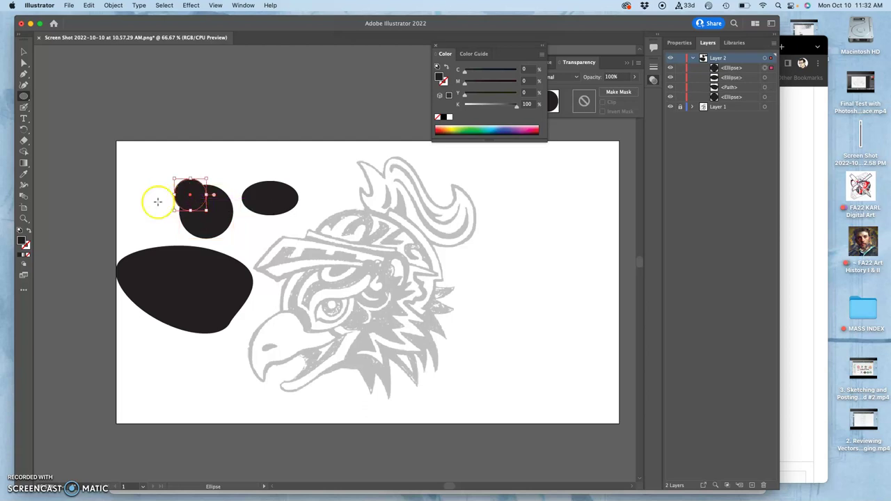
left_click(449, 119)
Move the white circle inside the black circle, centred horizontally and slightly above its middle
left_click(23, 53)
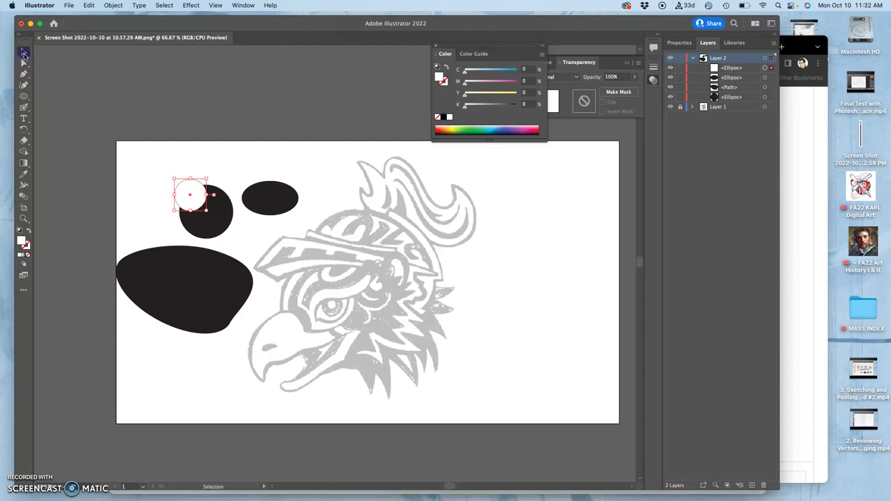
left_click(215, 167)
left_click_drag(193, 191, 209, 200)
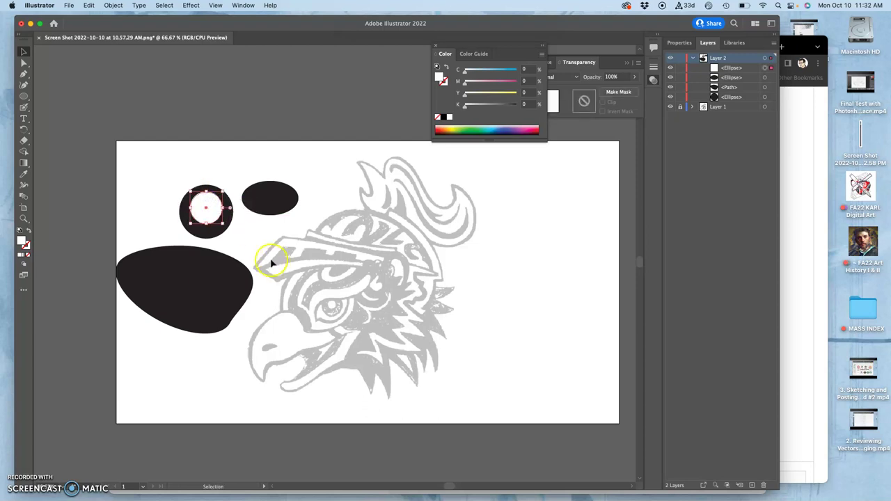
left_click(244, 236)
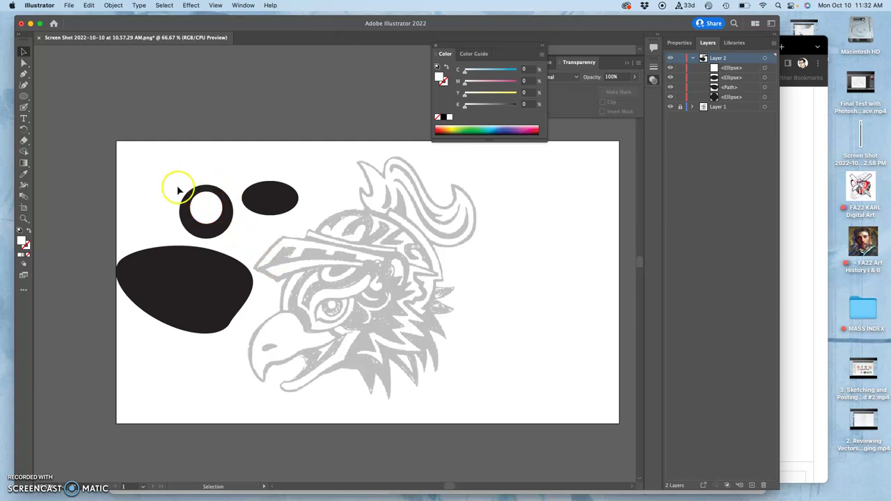
Select the white and black circles together and move them off the artboard, beyond its upper-left corner
left_click_drag(171, 185, 223, 234)
left_click(214, 194)
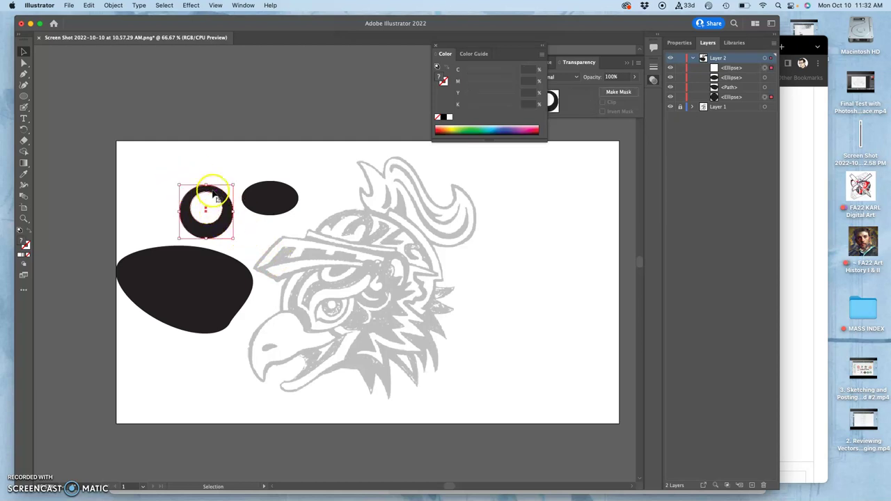
left_click_drag(215, 195, 94, 97)
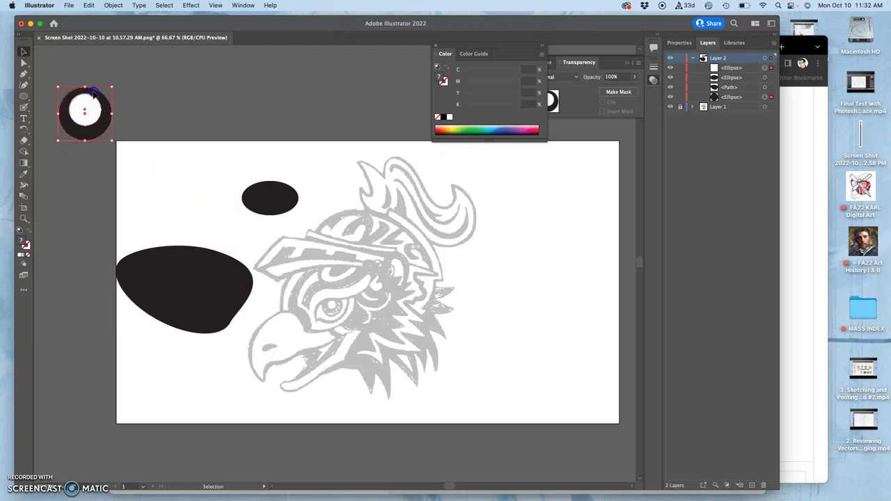
left_click(156, 90)
Reselect both the white circle and the black circle behind it
left_click(88, 115)
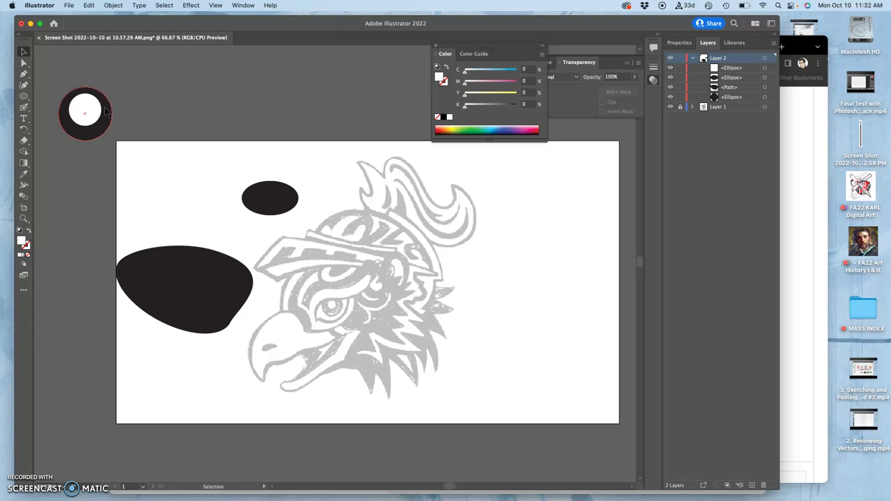
left_click(95, 109)
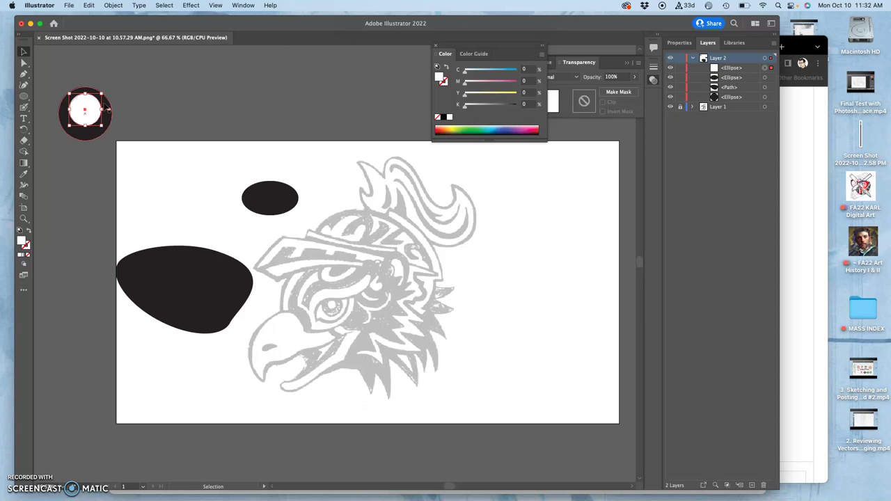
left_click(104, 105, "shift")
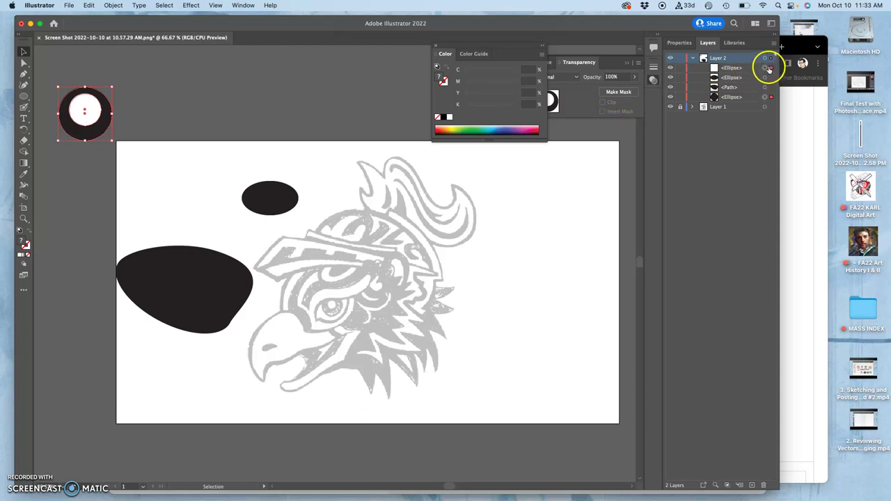
left_click(765, 96, "shift")
Show the Pathfinder panel and dock it with the other collapsed panels, leaving it expanded
left_click(244, 5)
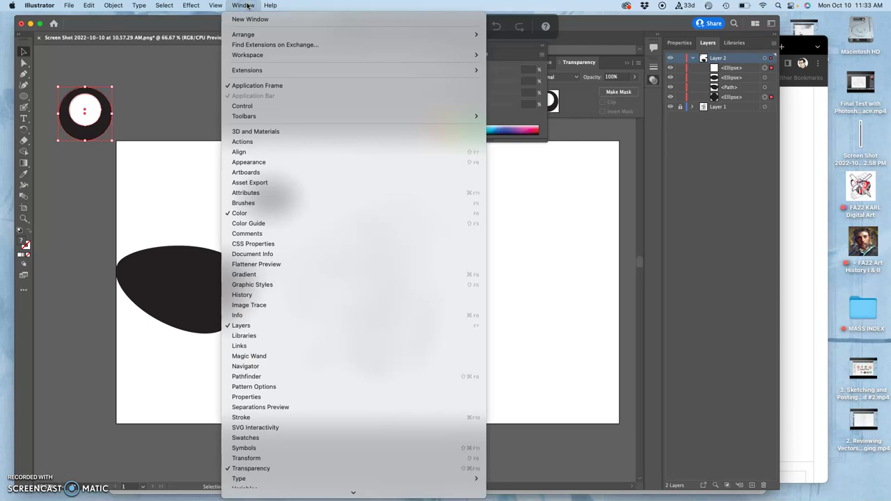
left_click(534, 47)
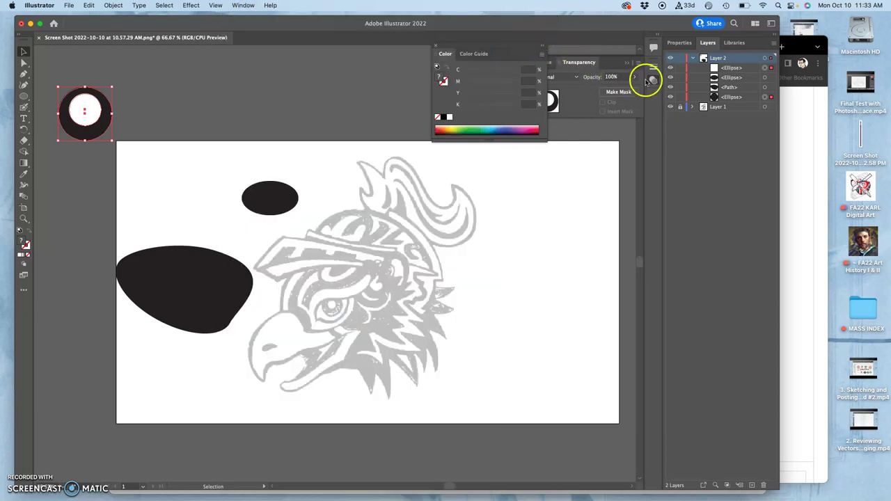
left_click(244, 6)
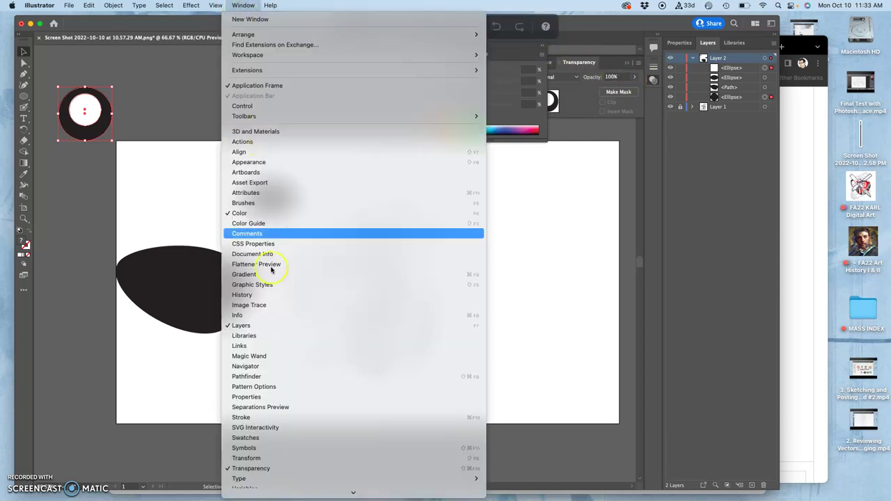
left_click(247, 377)
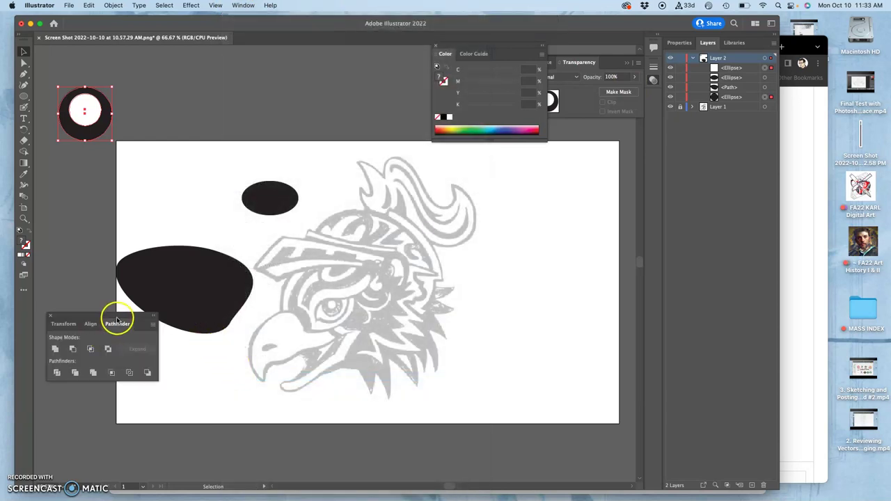
left_click_drag(116, 318, 653, 99)
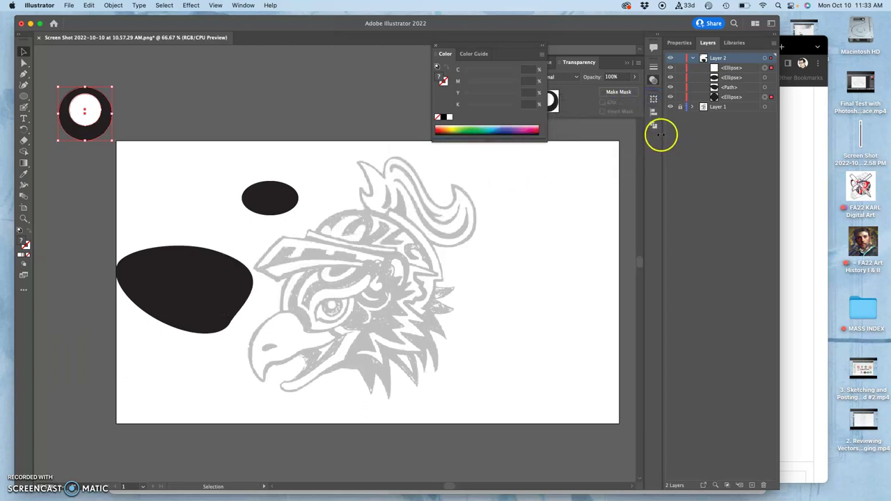
left_click(654, 125)
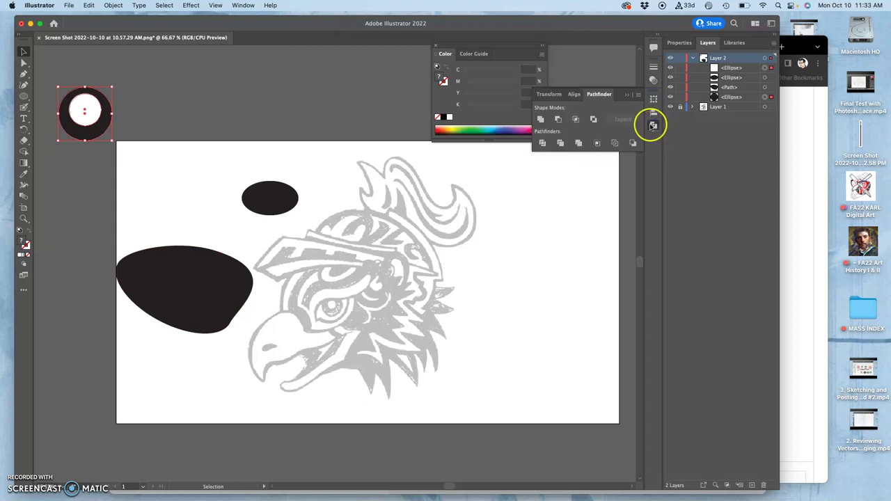
Cut the white circle out of the black circle with Pathfinder's Minus Front to make a hollow ring
left_click(542, 120)
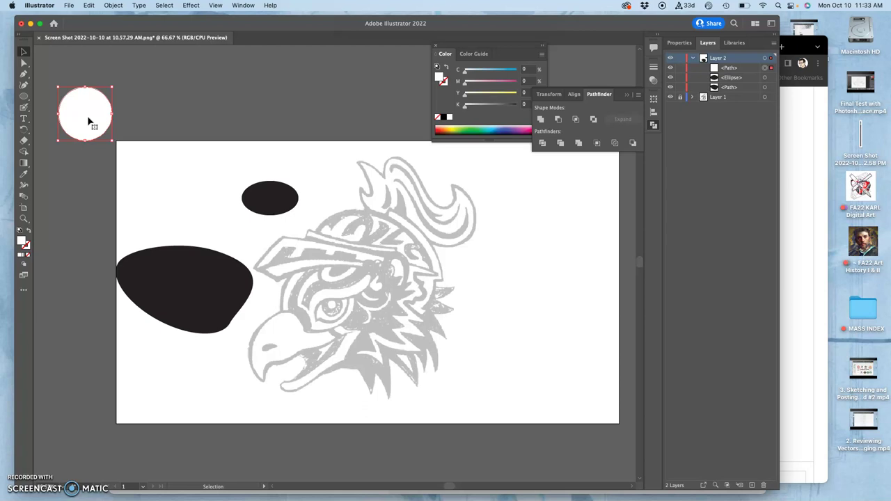
key("super+z")
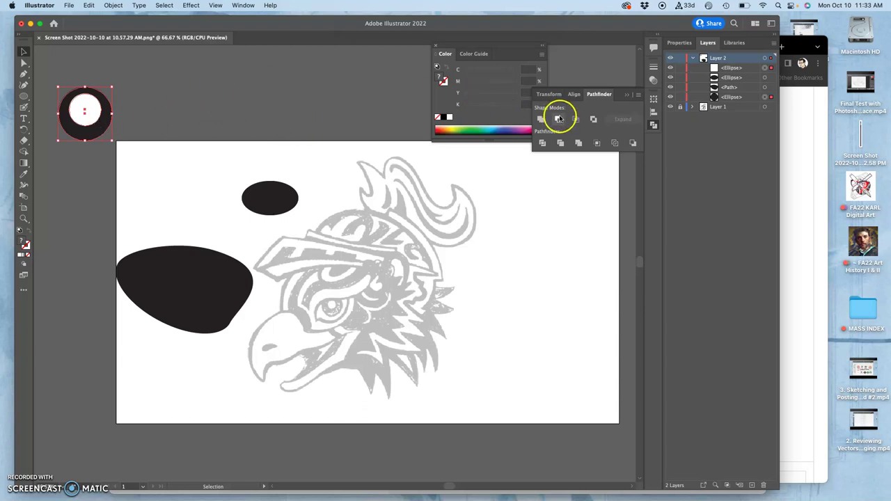
left_click(558, 120)
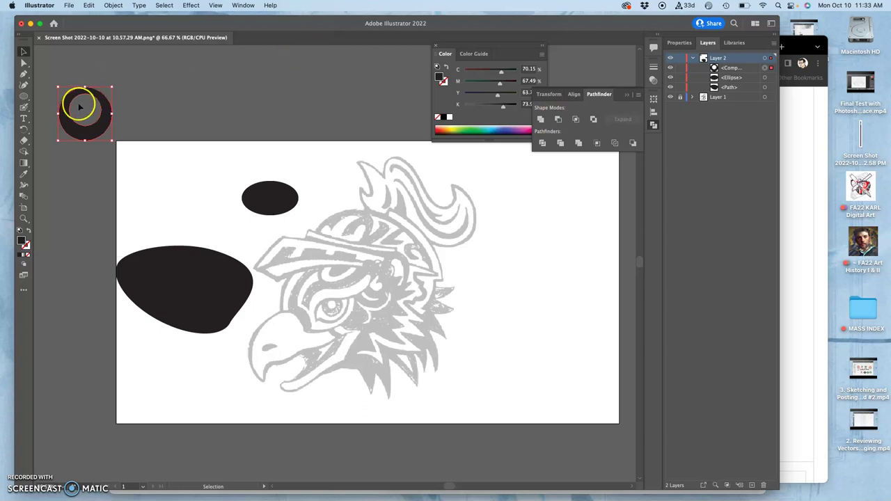
left_click(69, 74)
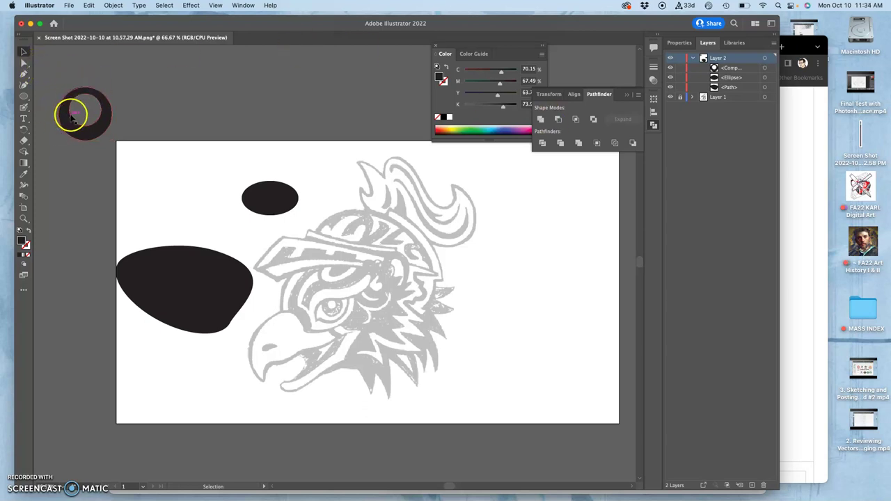
Move the ring onto the bird's eye, scale it to about half its size and nudge it right over the iris
left_click_drag(68, 123, 316, 294)
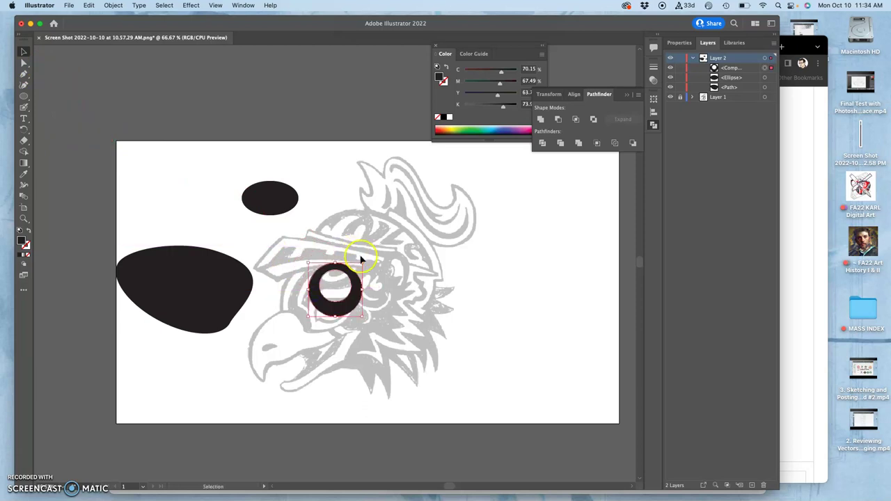
left_click_drag(364, 262, 337, 289)
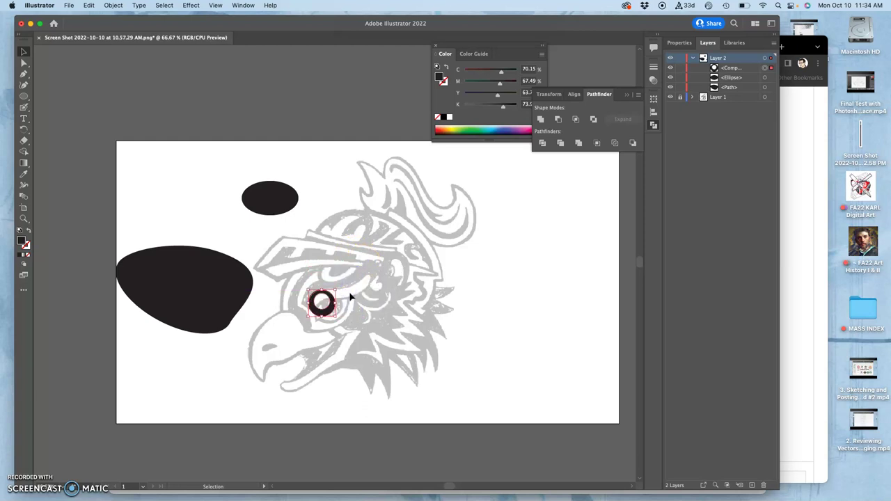
key("Right")
key("Right")
key("Right")
key("Right")
key("Right")
key("Right")
key("Right")
key("Right")
key("Right")
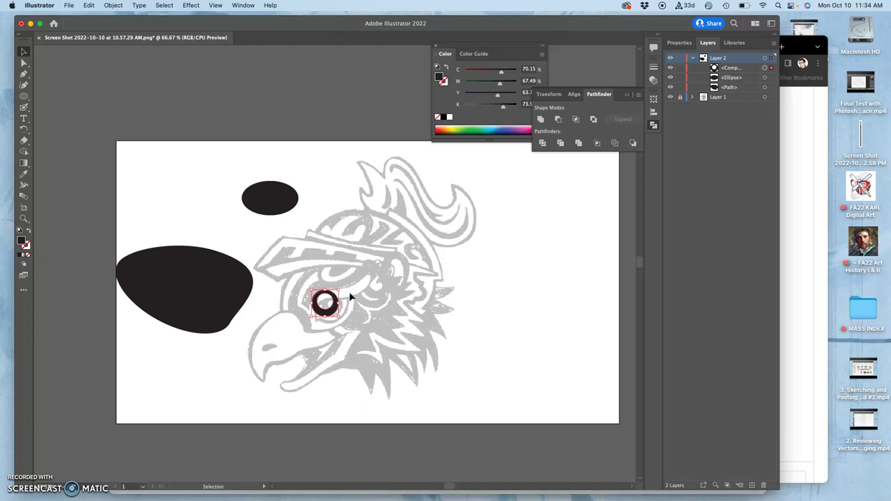
key("Right")
key("Right")
key("Right")
key("Right")
key("Right")
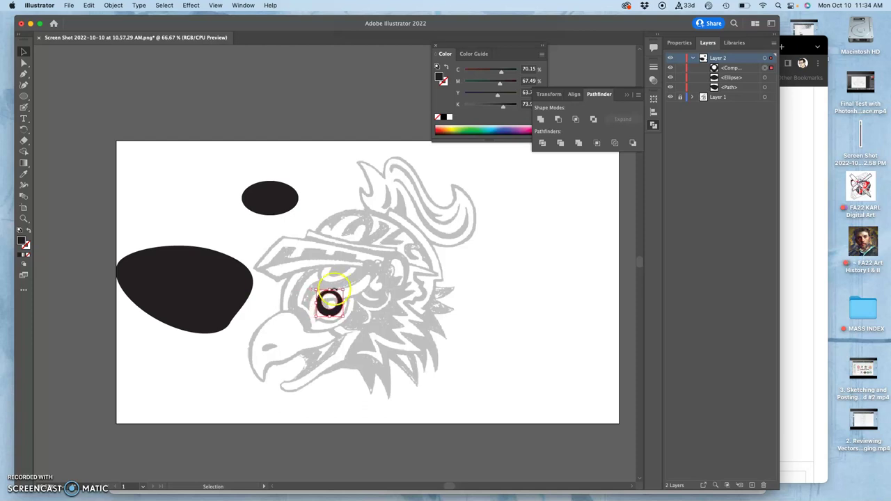
Shrink the ring further so it fits the sketched iris, and deselect it
left_click_drag(316, 289, 323, 294)
key("super+equal")
key("super+equal")
key("super+equal")
key("super+equal")
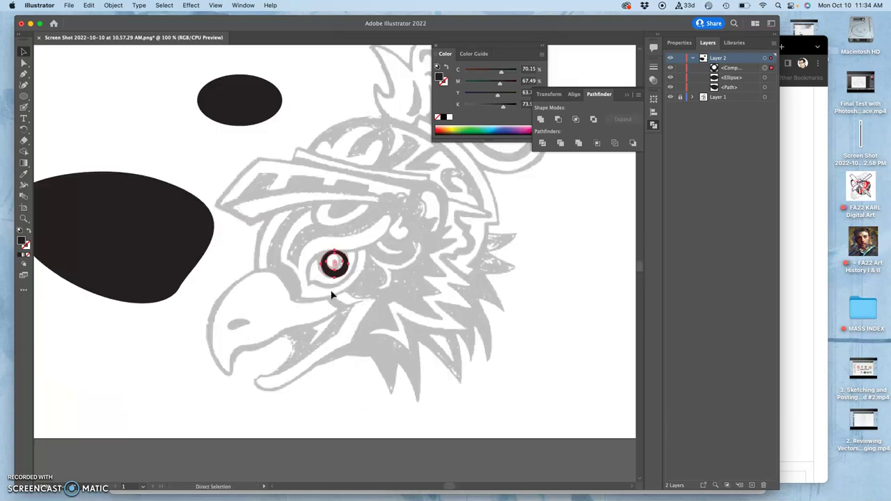
left_click_drag(369, 277, 356, 273)
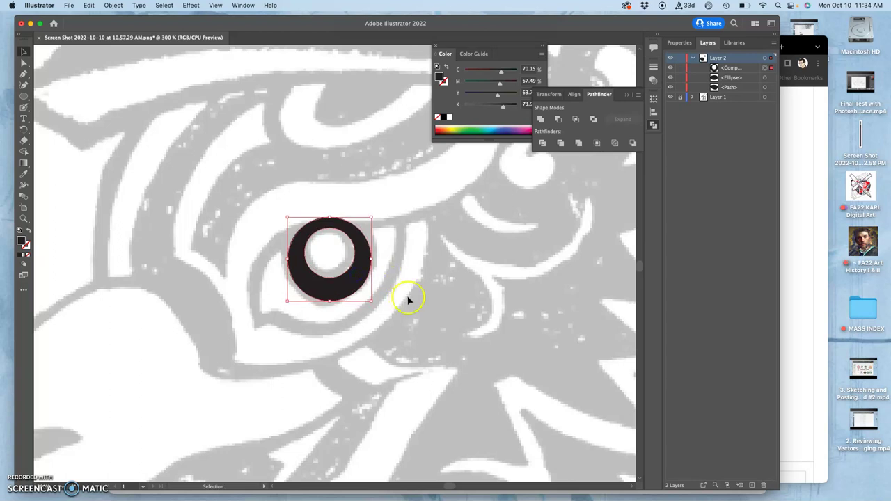
left_click(437, 303)
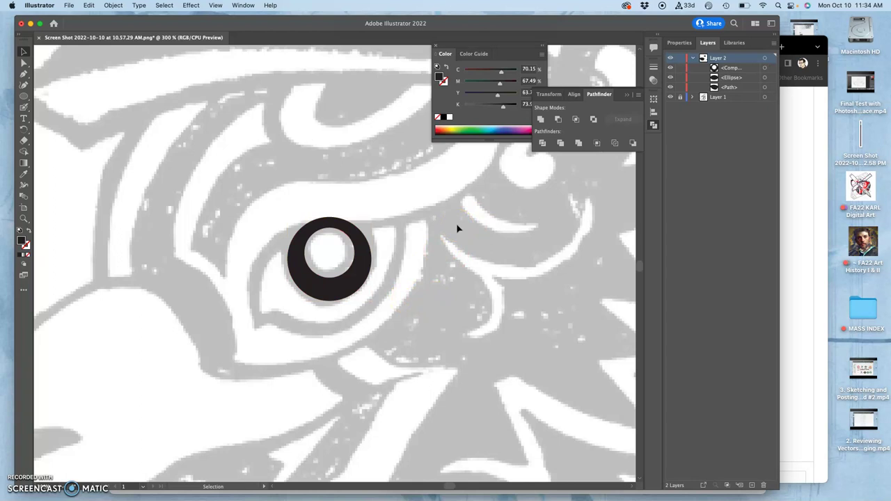
Delete the ring and draw a filled black circle over the sketched iris, nudging it right and down to fit
left_click(363, 257)
key("Delete")
left_click(25, 96)
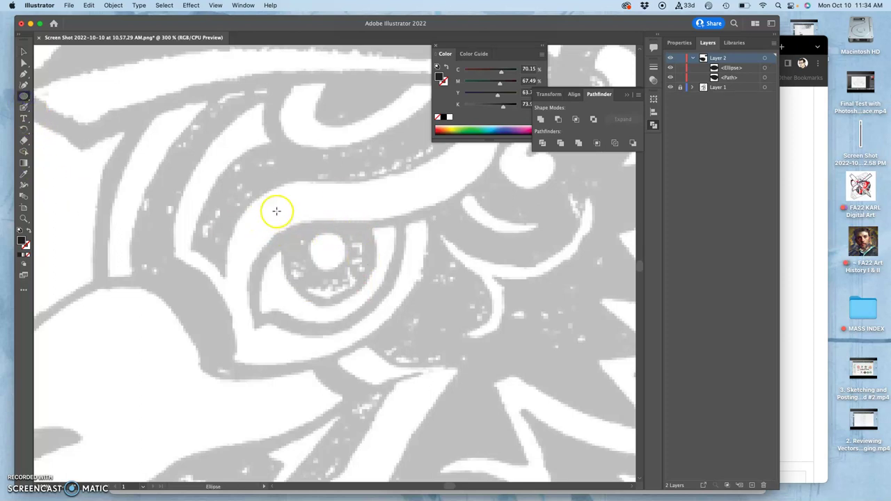
left_click_drag(277, 211, 370, 297)
key("Right")
key("Right")
key("Right")
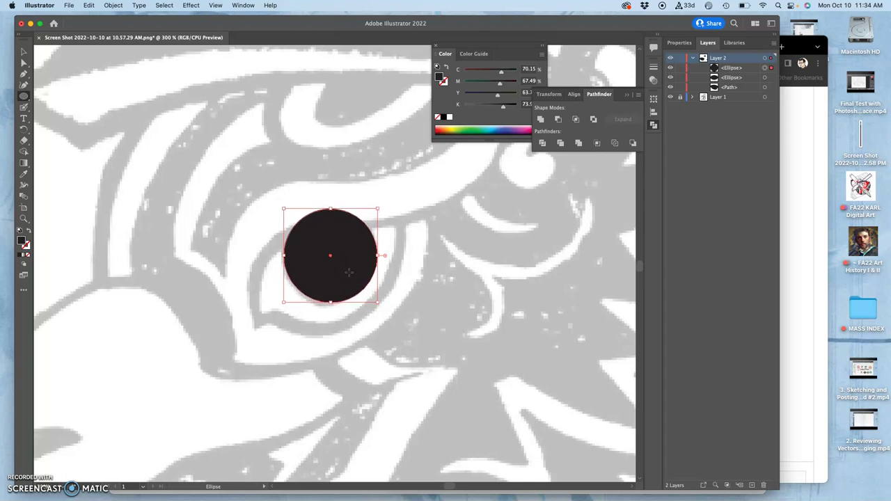
key("Down")
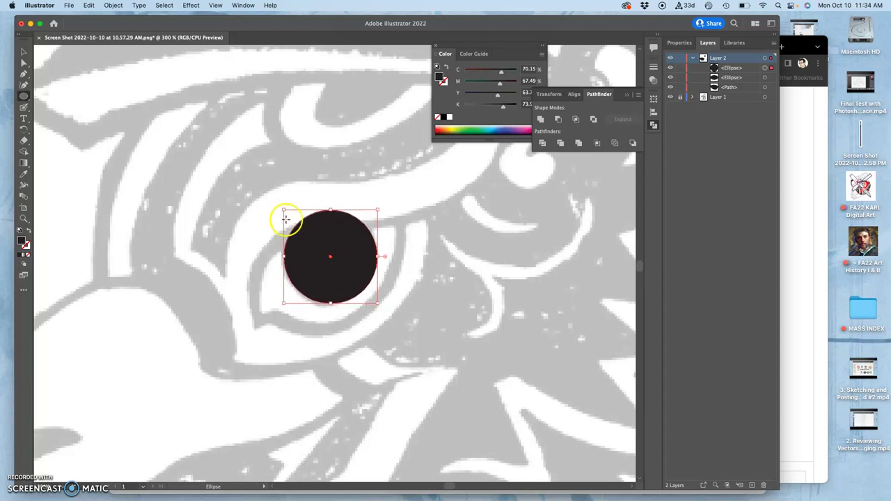
Lower the new iris circle's opacity to 52% so the sketch shows through
left_click(654, 79)
left_click(635, 78)
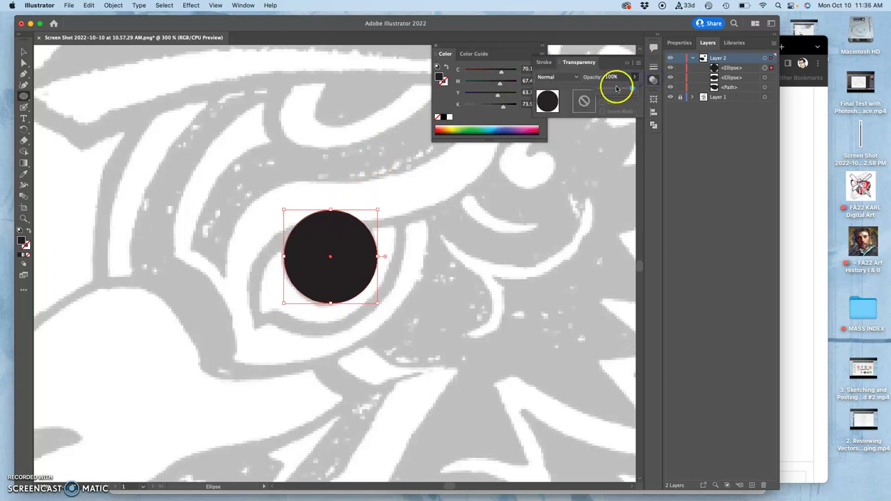
left_click(616, 89)
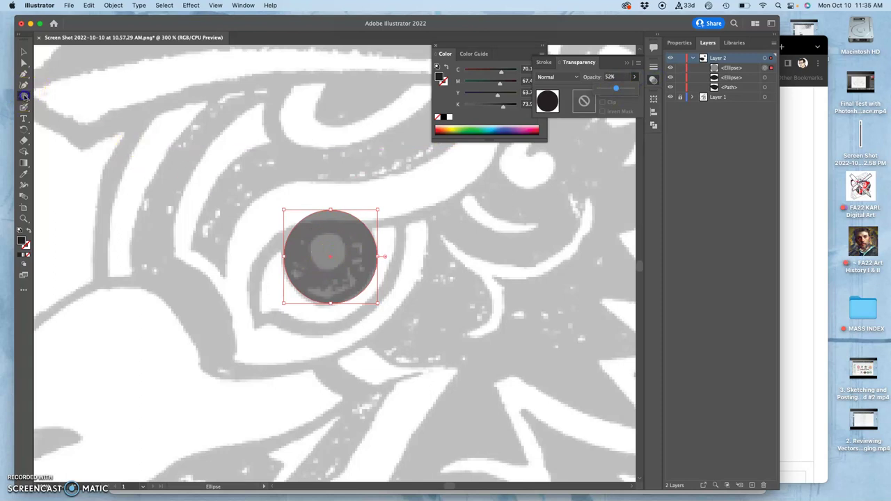
Draw a small circle to the left of the bird's eye and fill it with white
left_click_drag(195, 233, 228, 262)
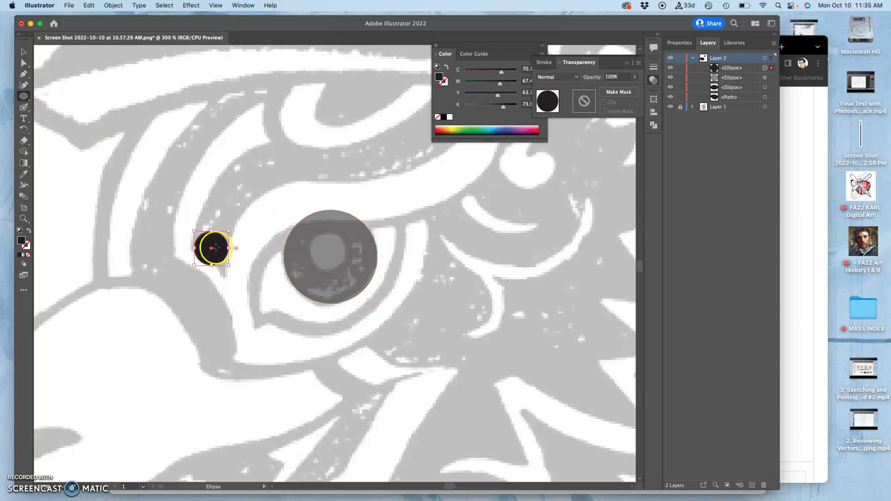
left_click(449, 117)
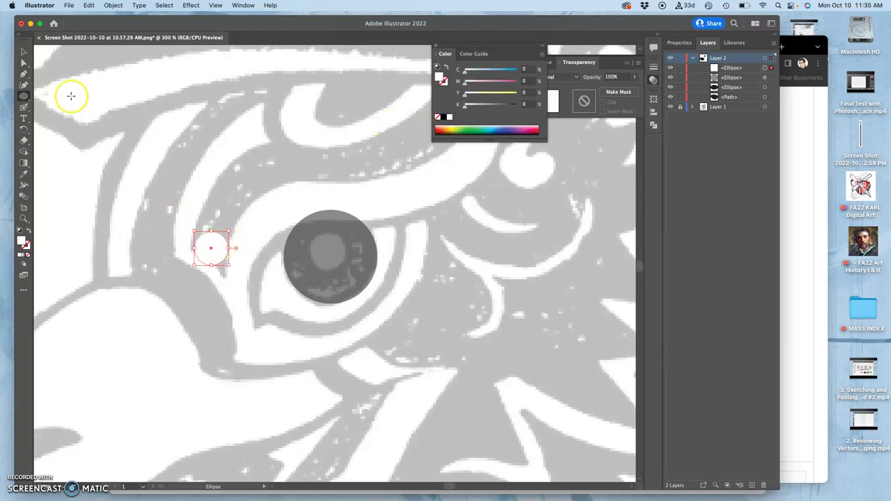
Move the white circle onto the iris over the sketched highlight and enlarge it slightly to fit
left_click(23, 51)
left_click_drag(213, 247, 351, 272)
left_click(352, 263)
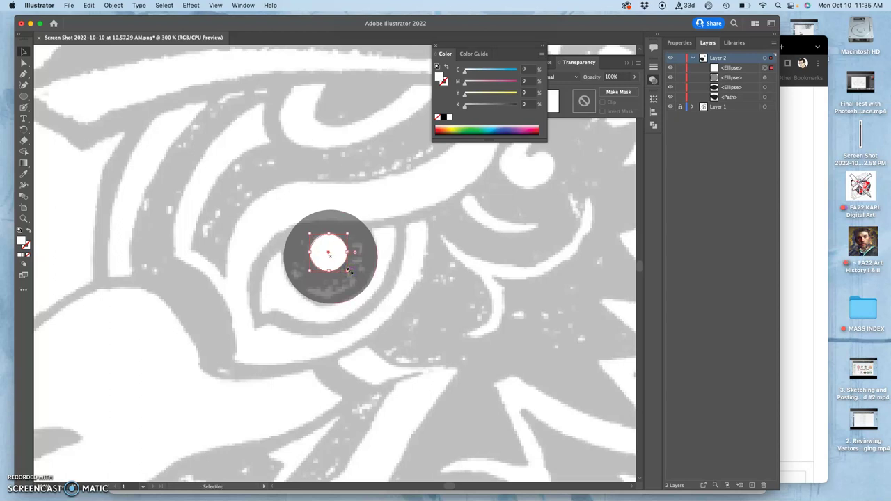
Select the white highlight and the black iris together and cut the highlight out with Pathfinder Minus Front
left_click(364, 264)
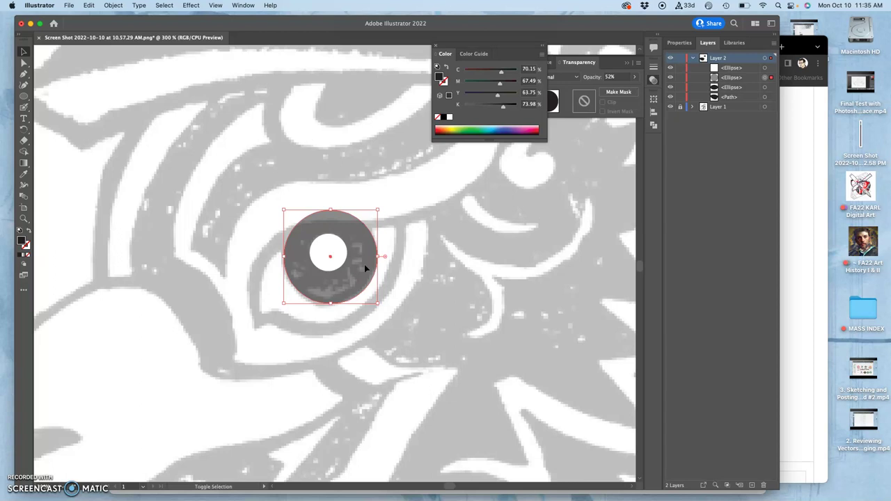
left_click(765, 68, "shift")
left_click(765, 77, "shift")
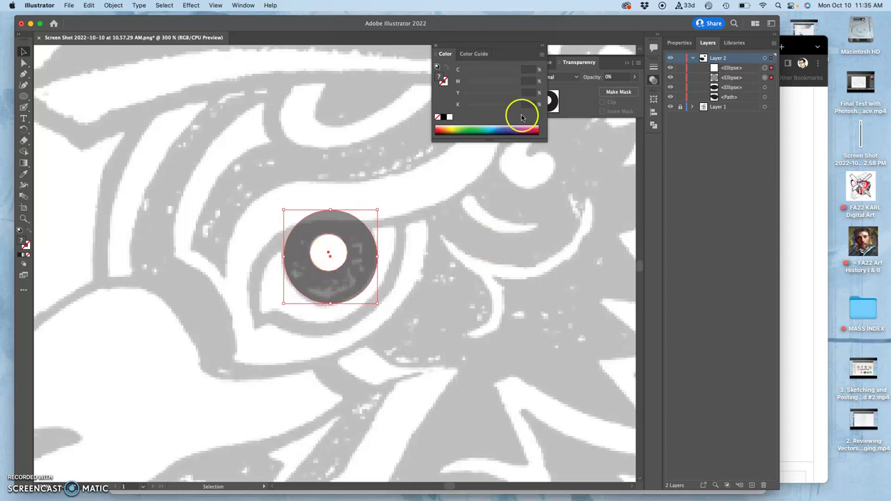
left_click(654, 126)
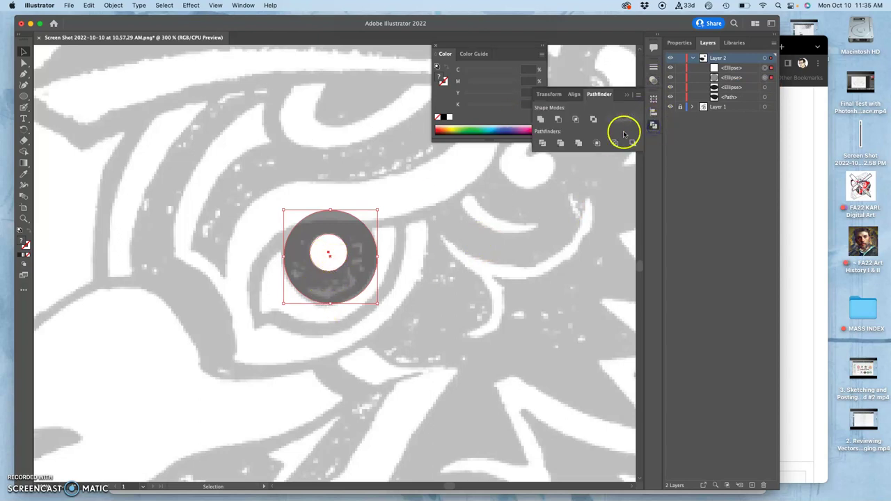
left_click(559, 119)
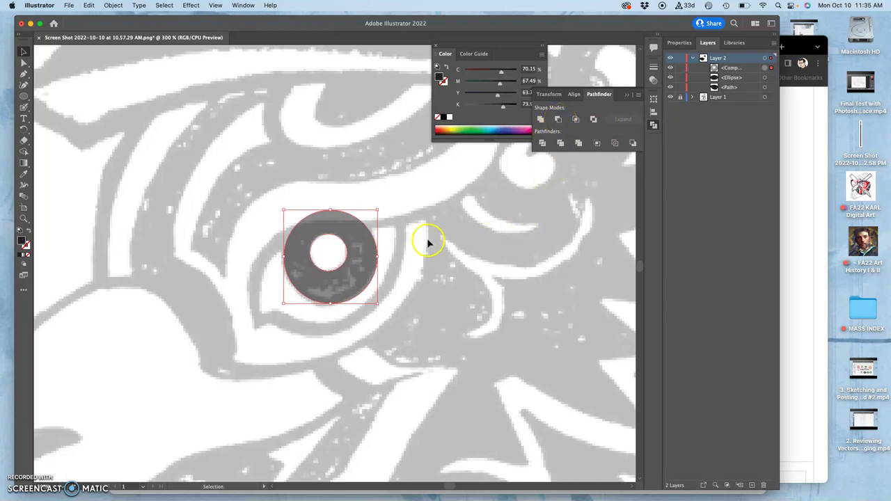
left_click(406, 225)
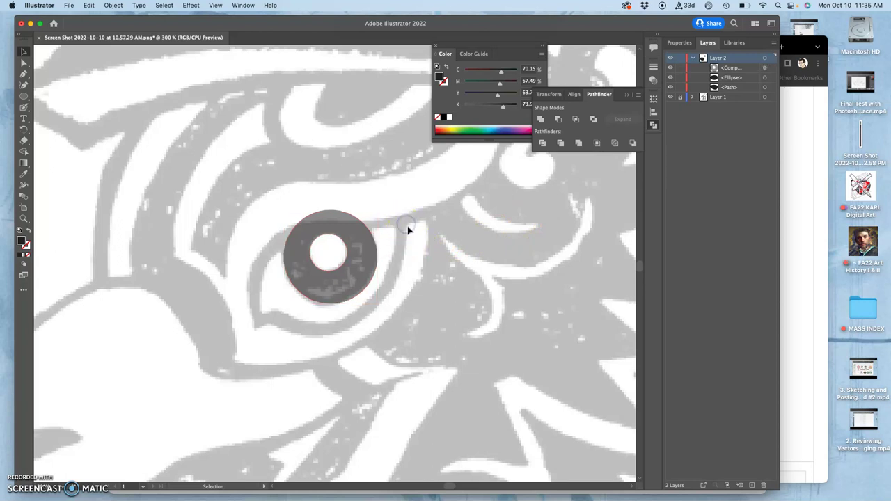
Raise the cut-out iris shape's opacity to 100% and deselect it
key("super+1")
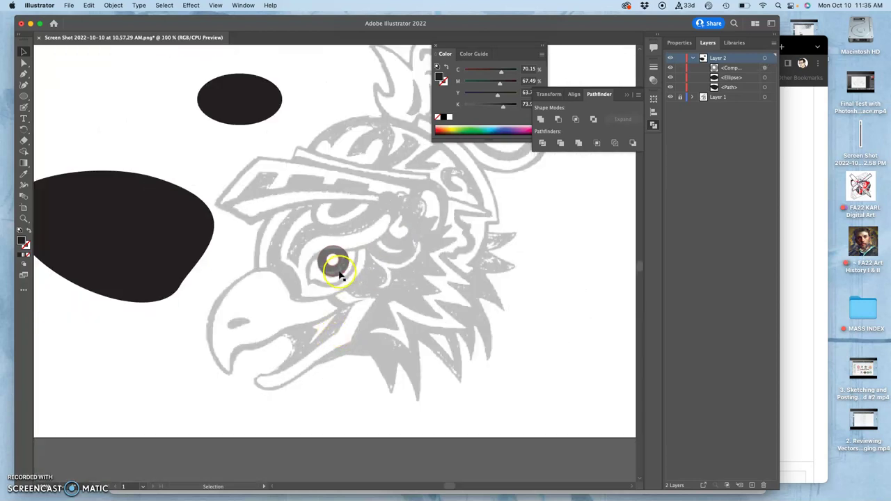
left_click(340, 275)
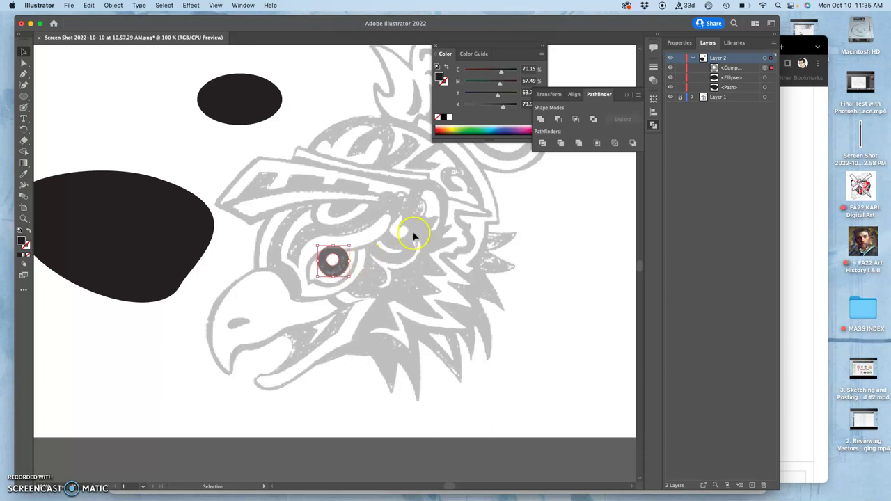
left_click(654, 81)
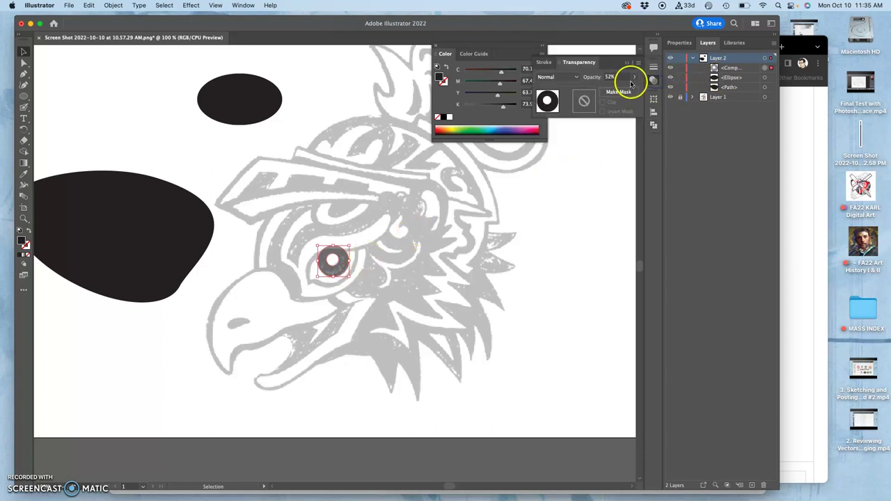
left_click(634, 76)
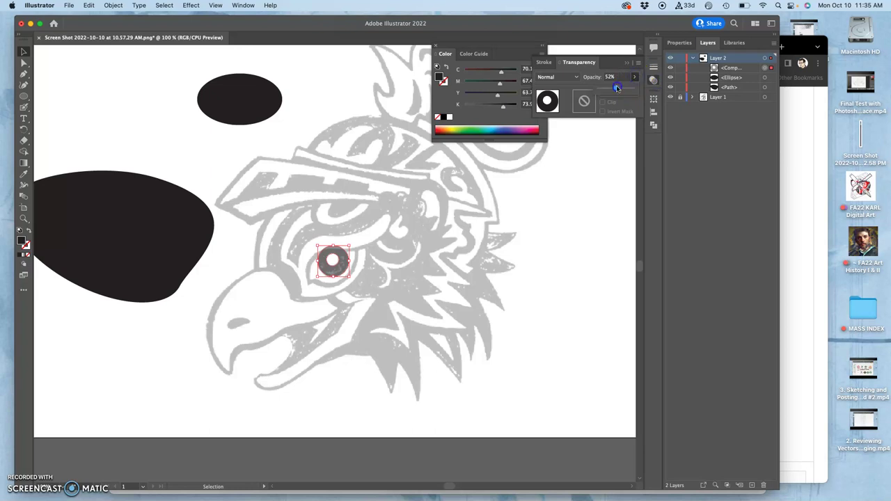
left_click_drag(617, 88, 631, 88)
left_click(462, 239)
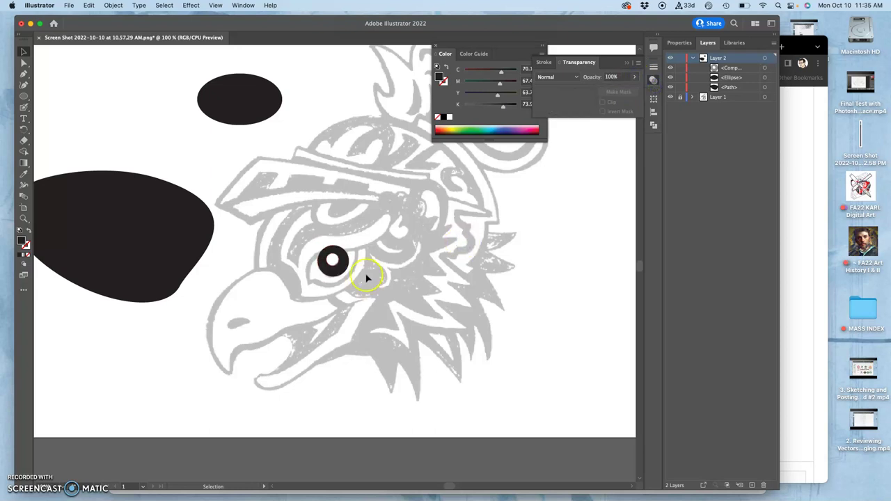
Try to flatten the whole iris by scaling its top edge down to the sketched eyelid
key("super+equal")
key("super+equal")
key("super+equal")
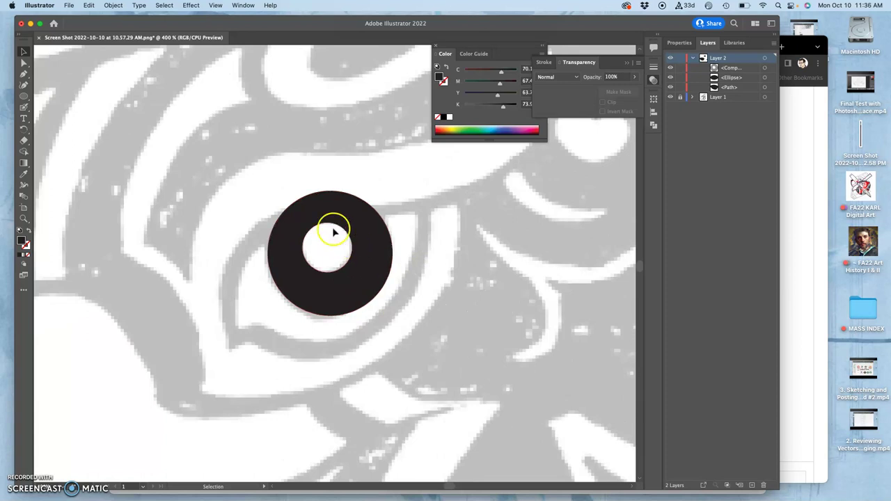
left_click(353, 223)
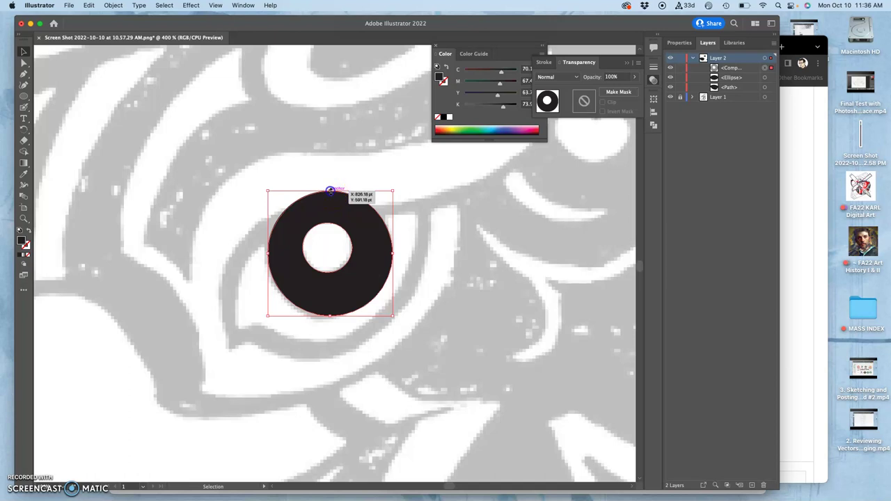
left_click_drag(330, 190, 330, 214)
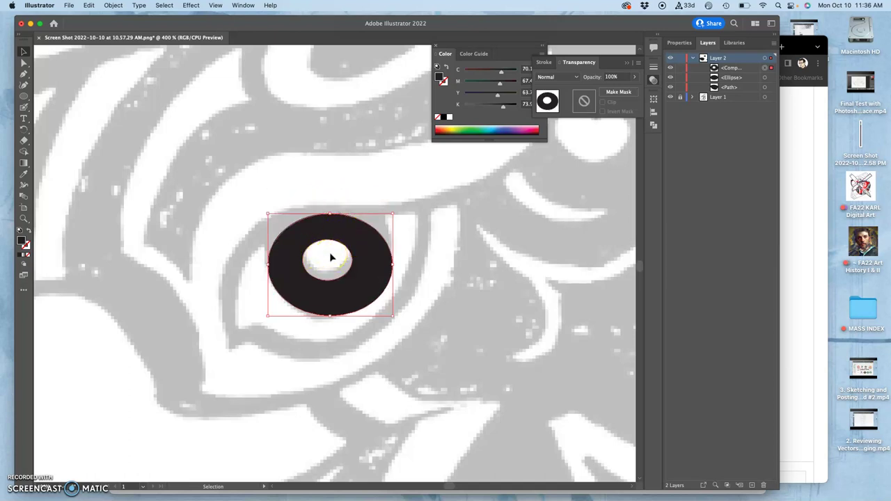
key("super+z")
Move only the iris's top anchor point down to the eyelid line with Direct Selection, leaving the highlight hole round
left_click(24, 64)
left_click(311, 124)
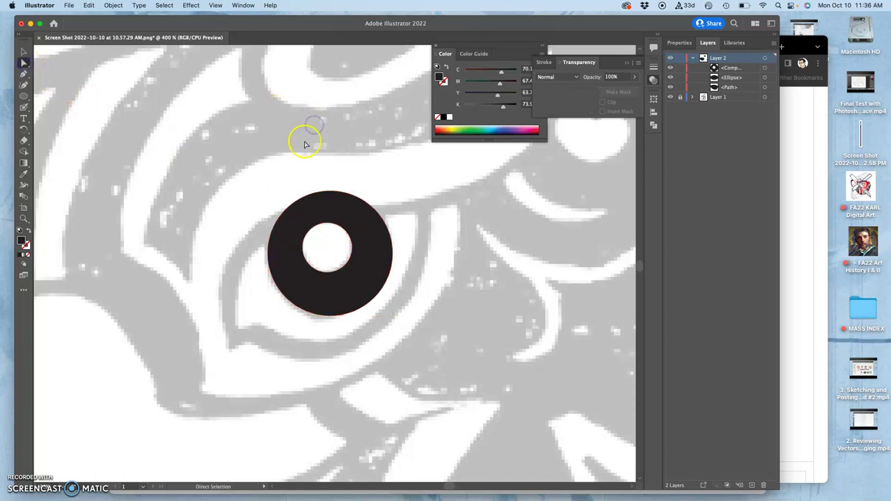
left_click(330, 190)
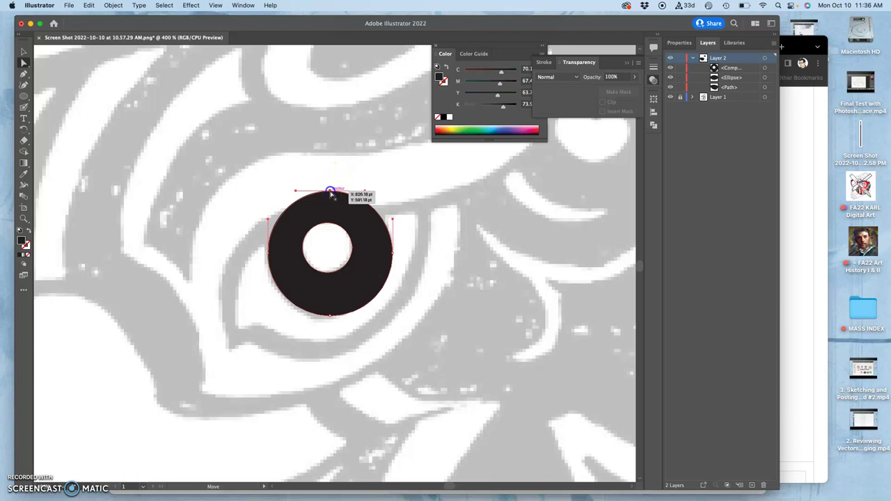
left_click_drag(331, 194, 332, 209)
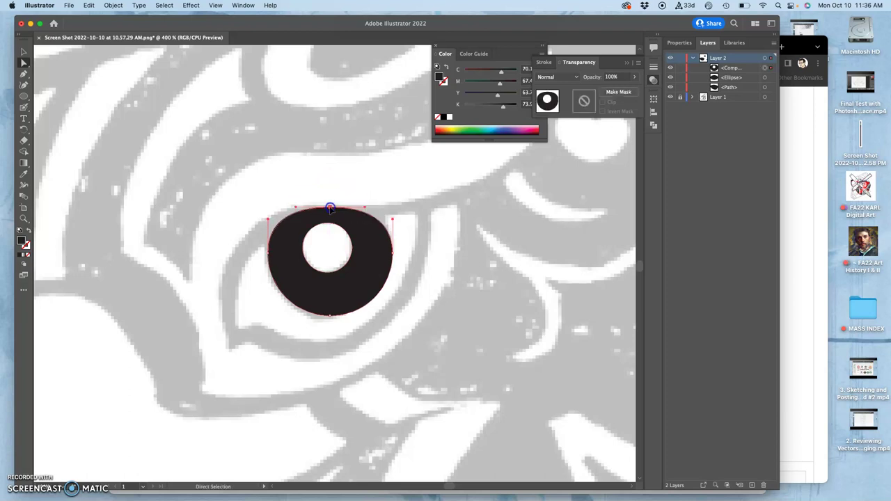
left_click(404, 195)
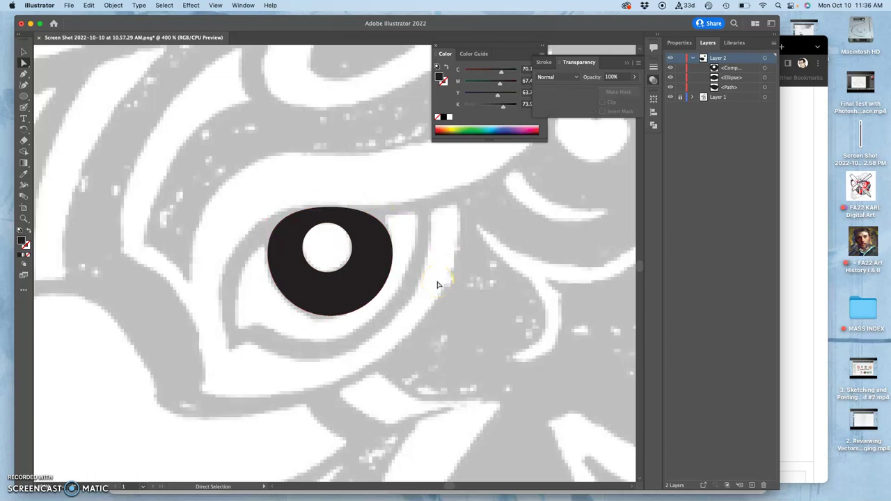
scroll(438, 284, "down", 1)
left_click(449, 238)
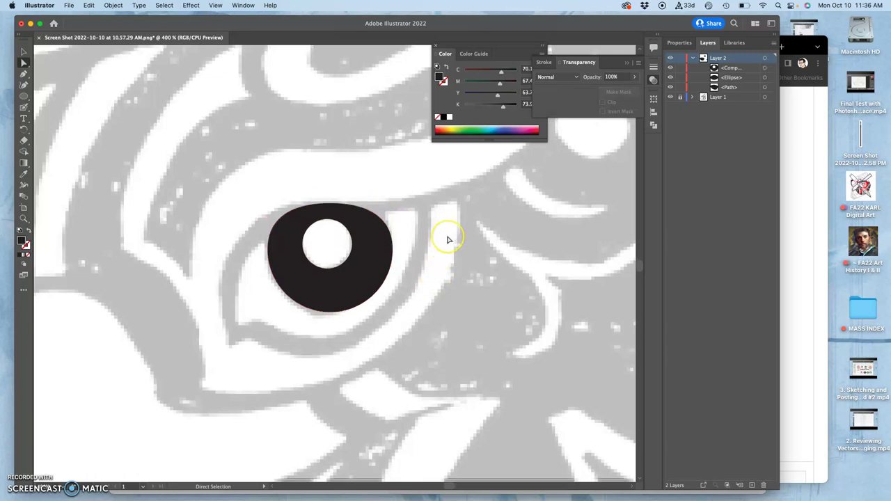
left_click(460, 194)
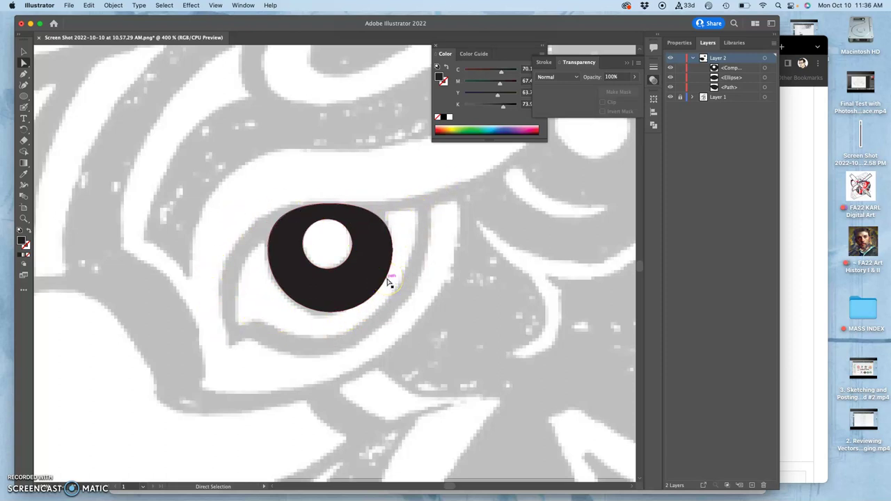
Tilt the direction handle of the iris's top anchor upward to the right so the upper edge slopes like the eyelid
left_click(374, 231)
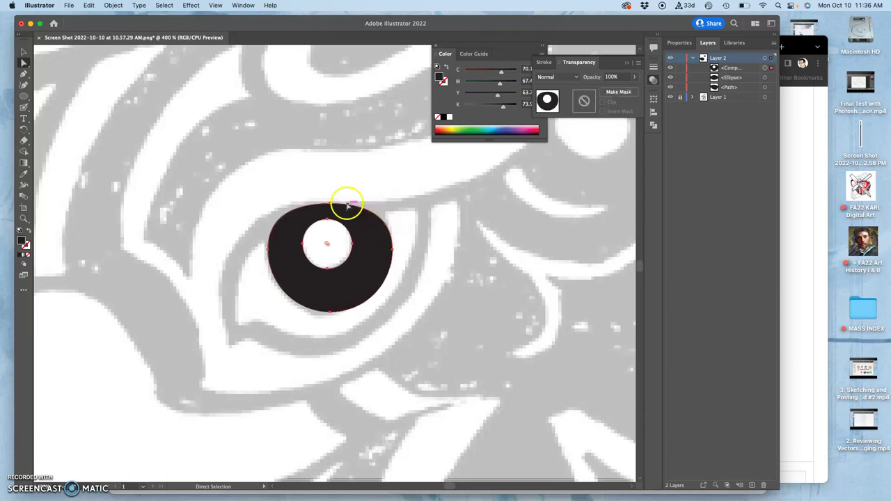
left_click(331, 193)
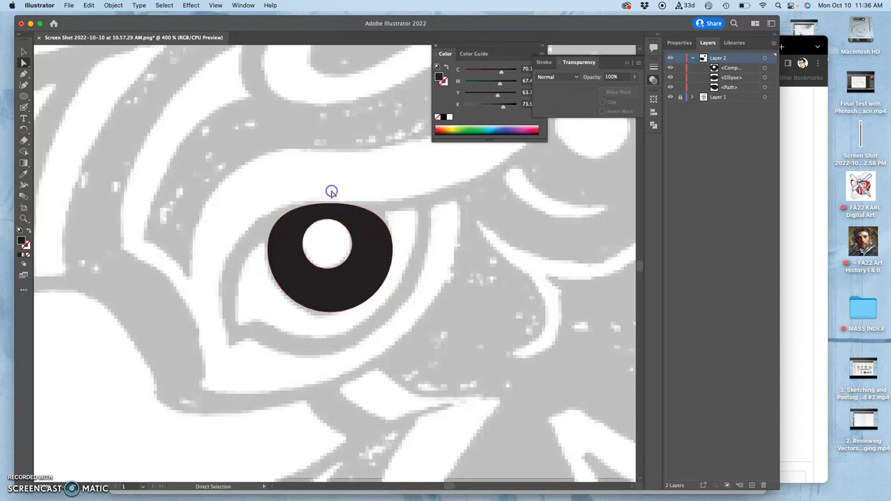
left_click(331, 204)
left_click(376, 205)
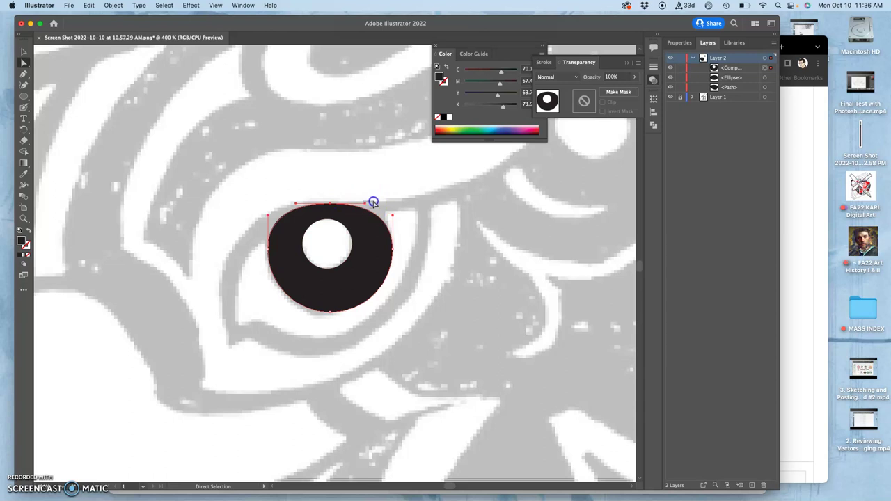
left_click_drag(335, 200, 370, 199)
left_click(355, 204)
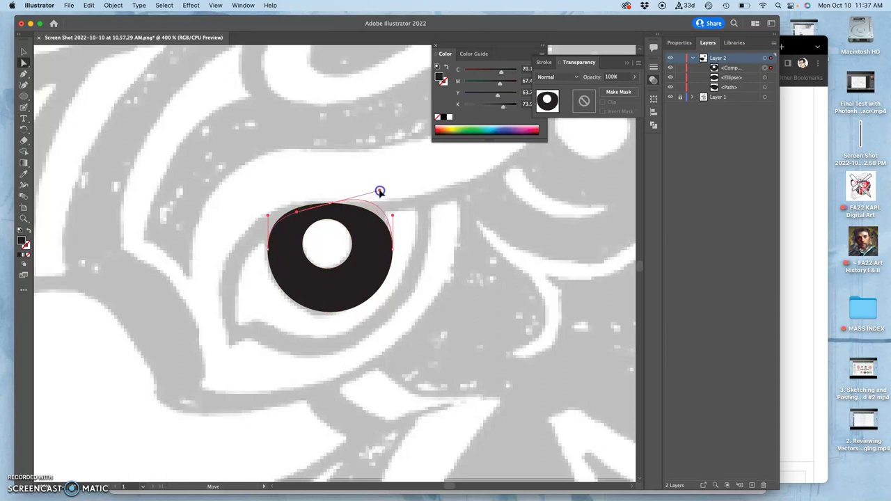
left_click_drag(379, 191, 379, 191)
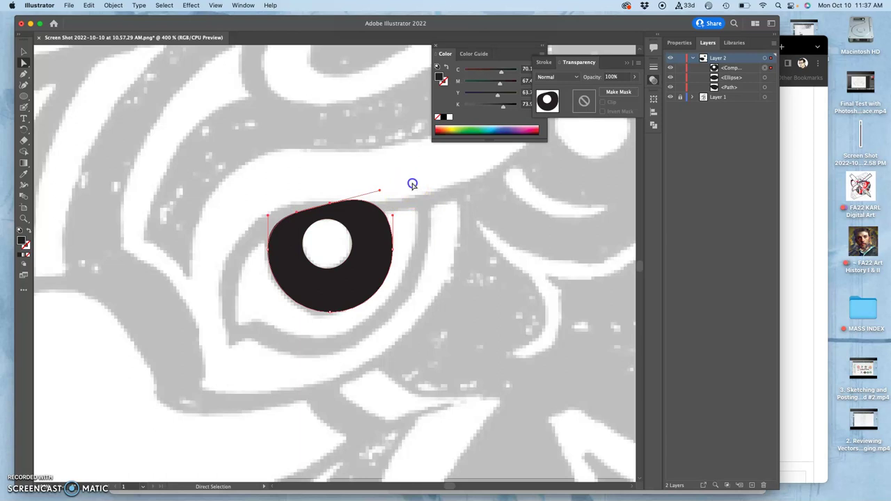
left_click(412, 192)
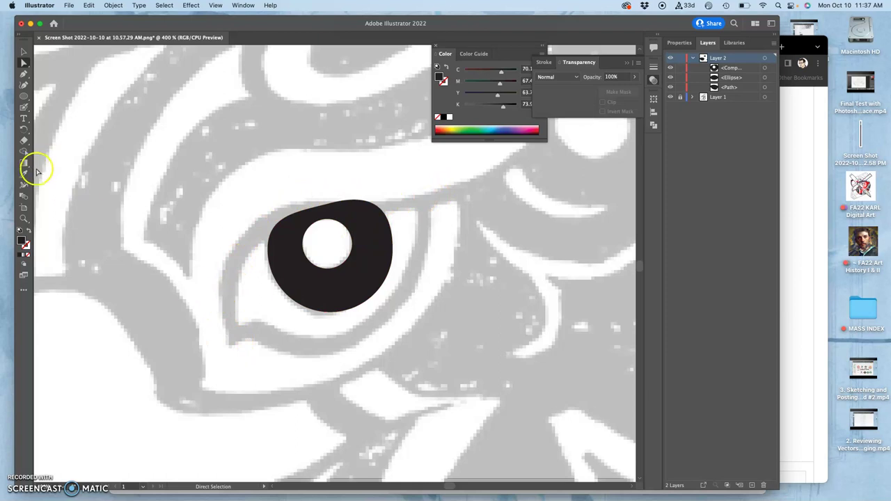
Draw a long, thin black rectangle horizontally just above the iris, spanning the width of the eye
left_click(24, 97)
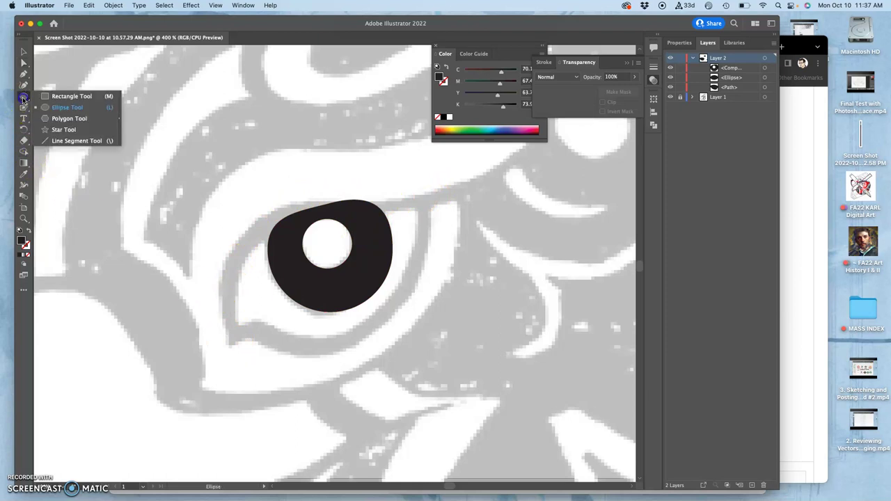
left_click(63, 96)
left_click_drag(229, 183, 463, 203)
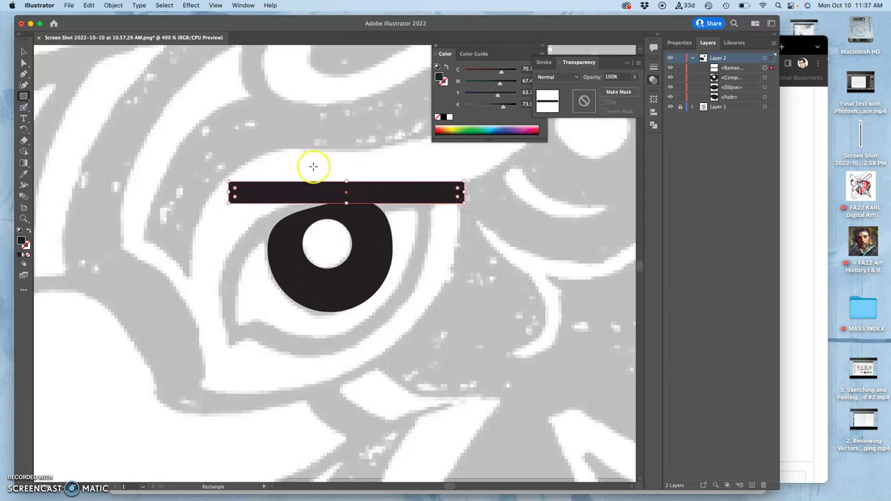
Rotate the thin rectangle so it rises to the right, and place it diagonally across the iris
left_click(22, 53)
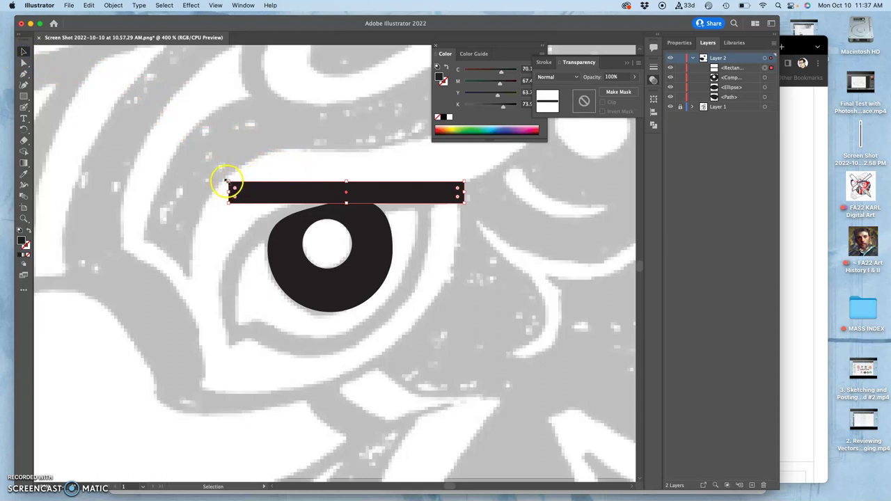
left_click_drag(225, 177, 225, 230)
left_click_drag(361, 194, 379, 262)
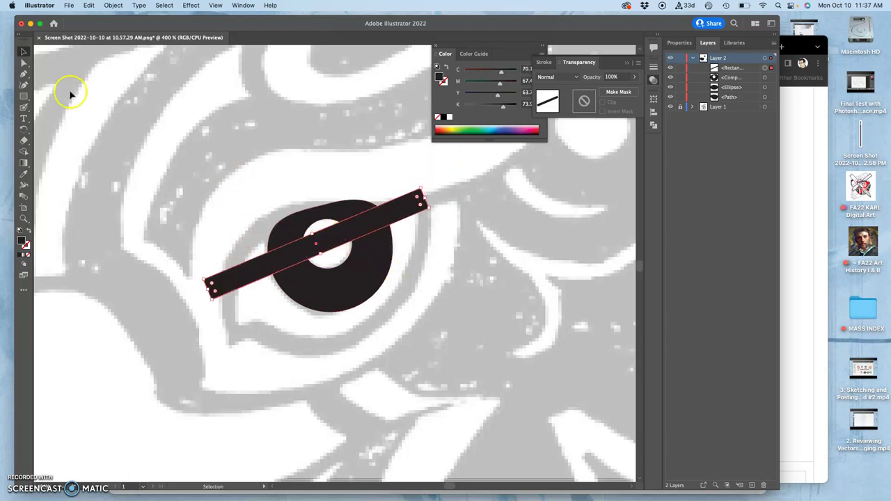
Move the slanted bar's upper-right corner point slightly inward to narrow that end
left_click(24, 62)
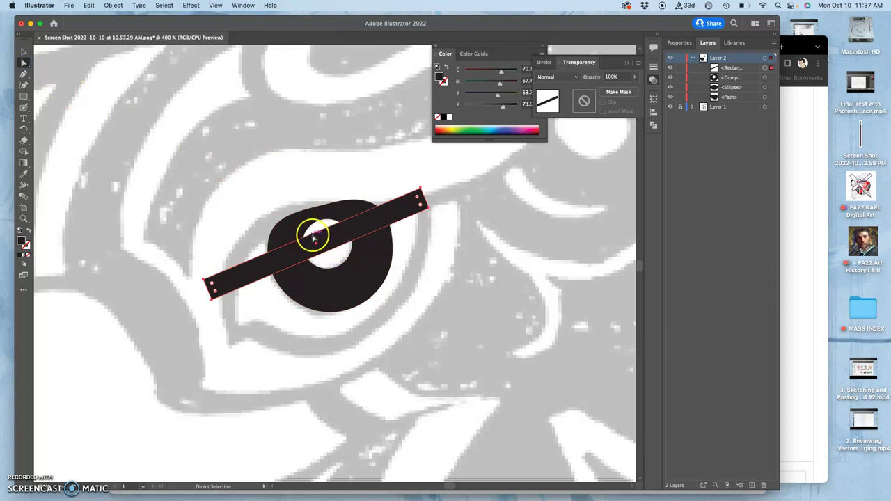
left_click(308, 188)
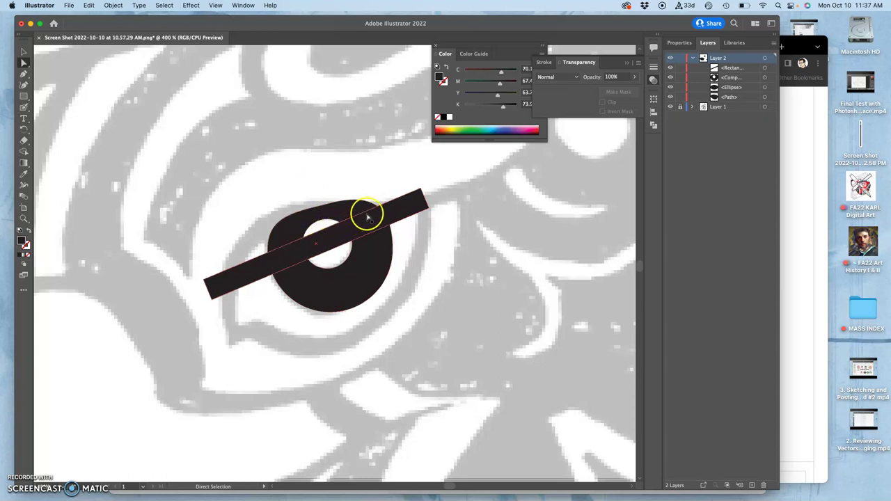
left_click(421, 191)
left_click_drag(421, 190, 423, 195)
Move the slanted bar's upper-left corner point slightly up and outward to widen that end
left_click(206, 277)
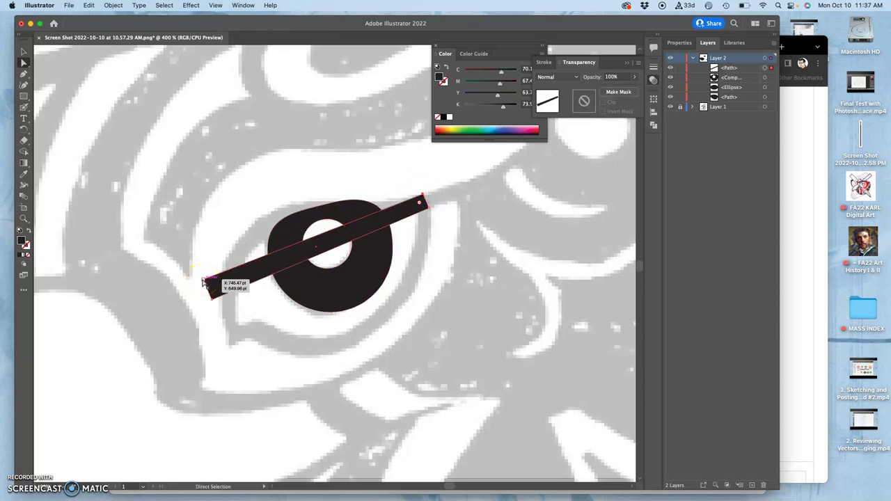
key("super+equal")
key("super+equal")
key("super+equal")
key("super+equal")
scroll(203, 282, "left", 4)
scroll(202, 282, "down", 2)
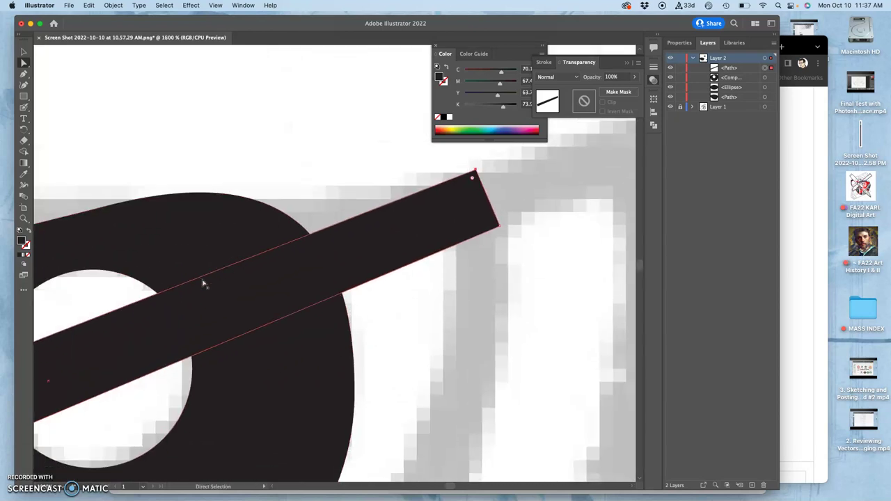
scroll(203, 282, "left", 10)
left_click_drag(95, 313, 84, 295)
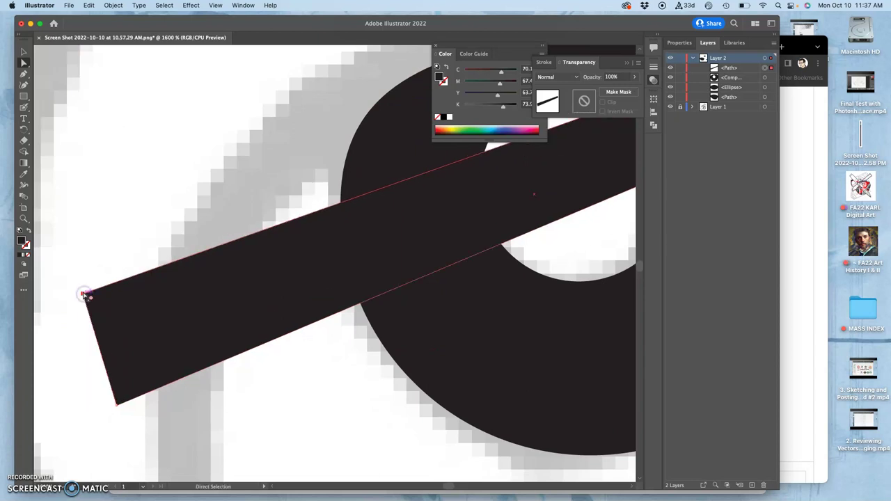
left_click(82, 293)
left_click(88, 296)
left_click_drag(89, 297, 82, 294)
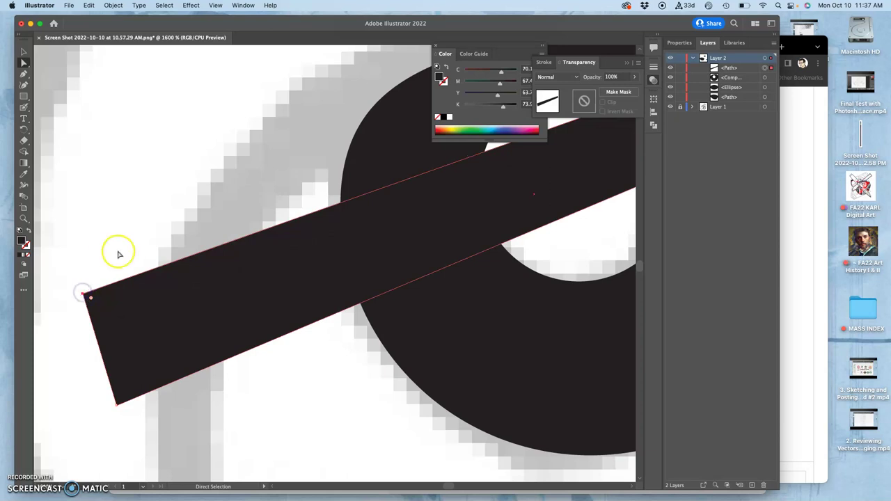
Move the slanted black bar off the iris up toward the brow and delete it
key("super+minus")
key("super+minus")
key("super+minus")
key("super+minus")
key("super+minus")
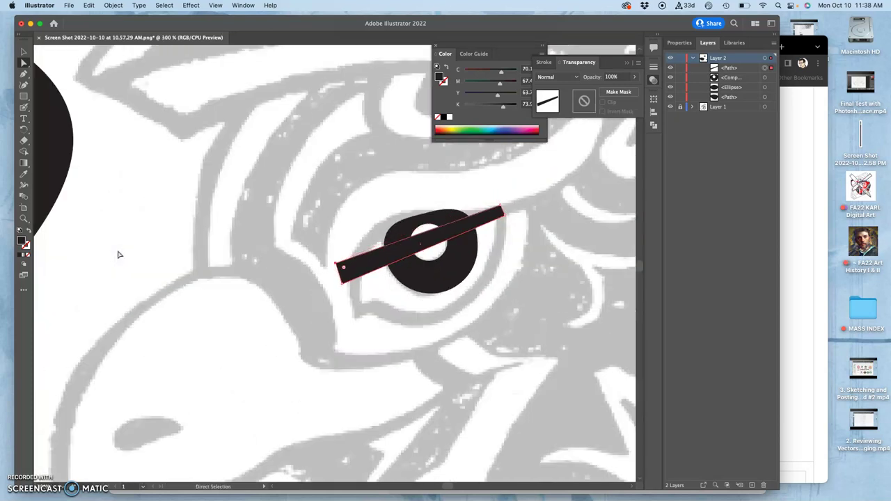
left_click_drag(328, 255, 276, 208)
left_click(304, 202)
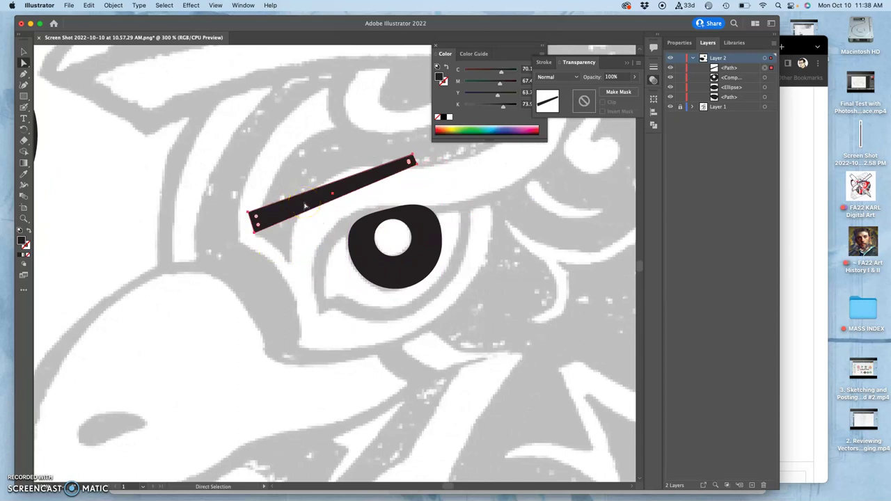
key("Delete")
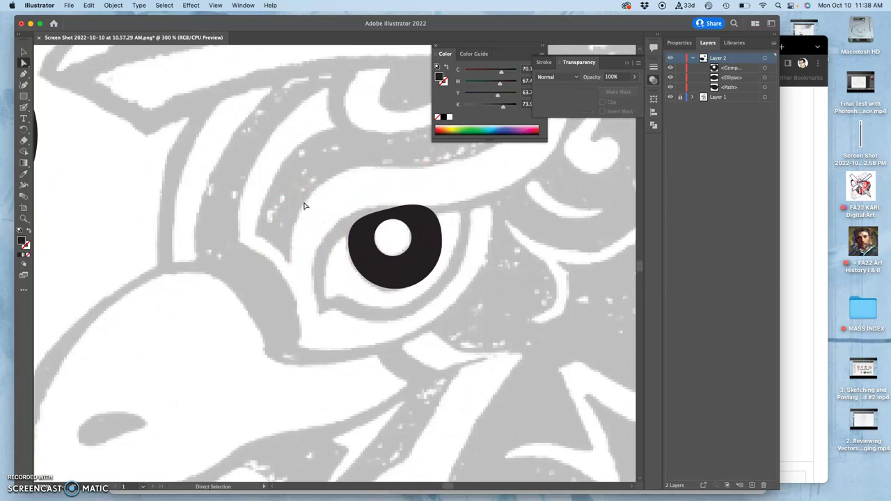
Trace the upper eyelid with the Pen tool, starting at the eye's inner corner and curving over the iris to the outer corner
left_click(26, 74)
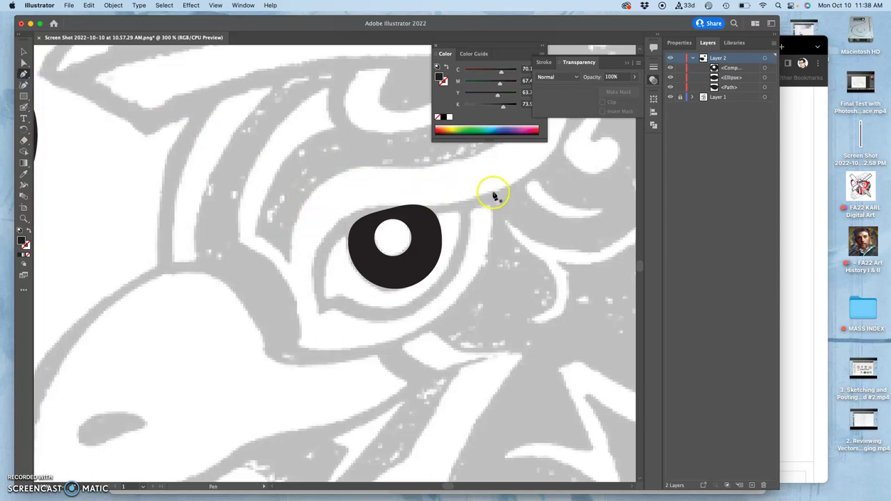
left_click(318, 313)
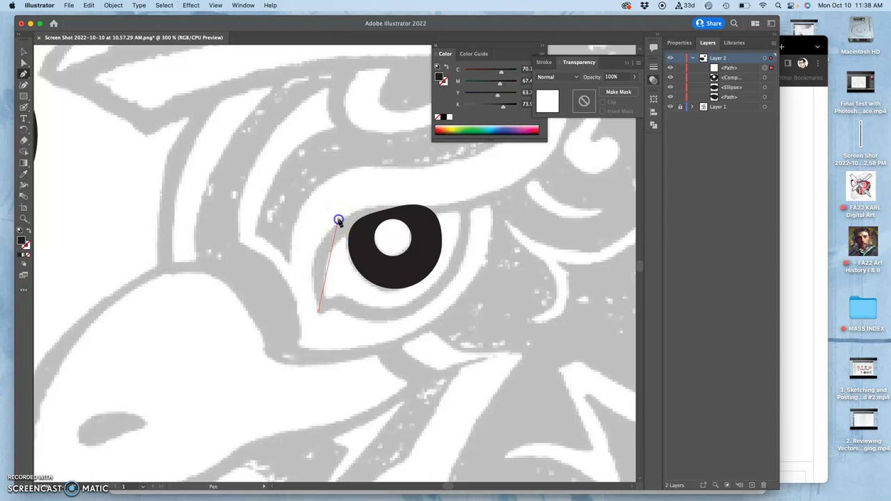
left_click_drag(345, 218, 376, 181)
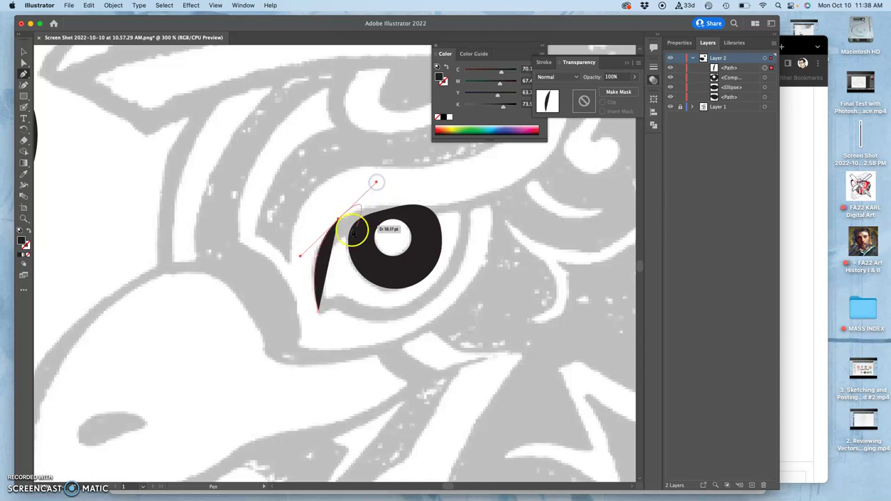
left_click(467, 203)
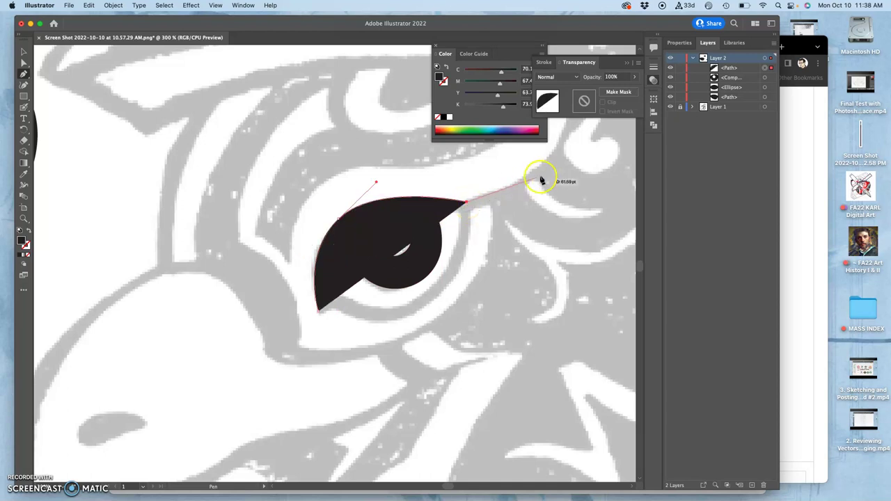
Continue the path up around the tip of the white brow band and back along its upper edge to its inner end
left_click_drag(563, 149, 561, 122)
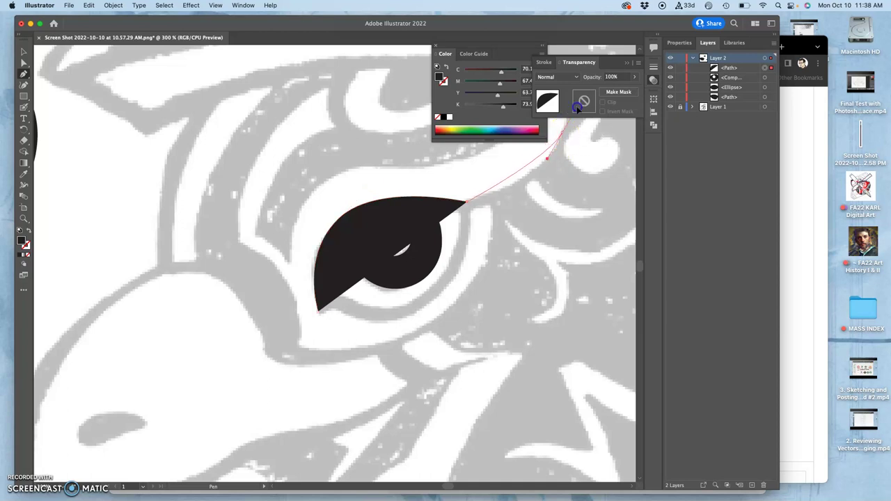
left_click_drag(578, 83, 580, 81)
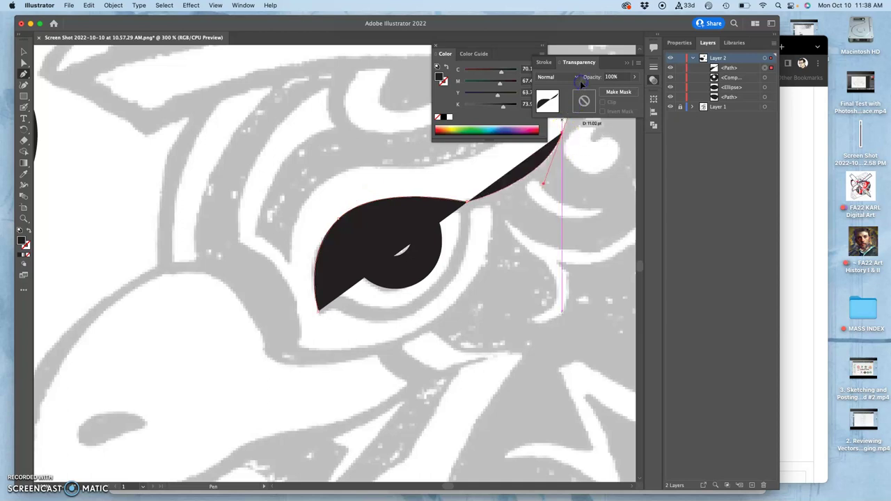
scroll(549, 174, "up", 3)
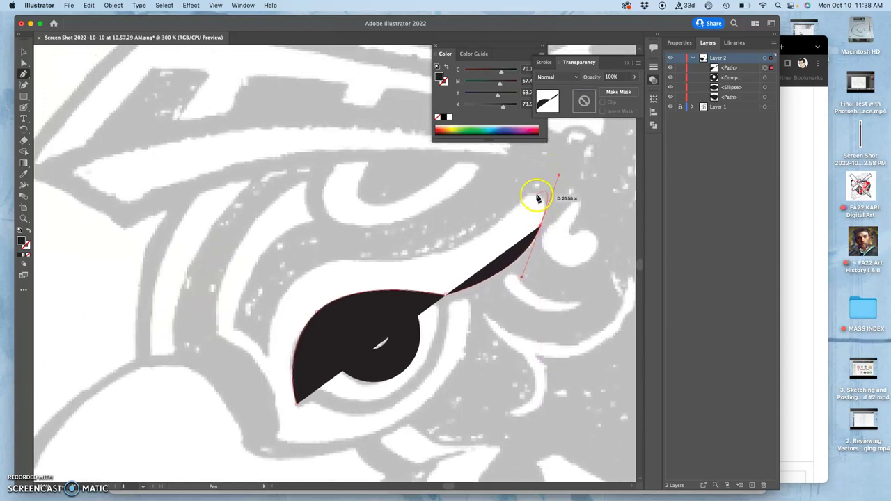
left_click_drag(523, 202, 273, 362)
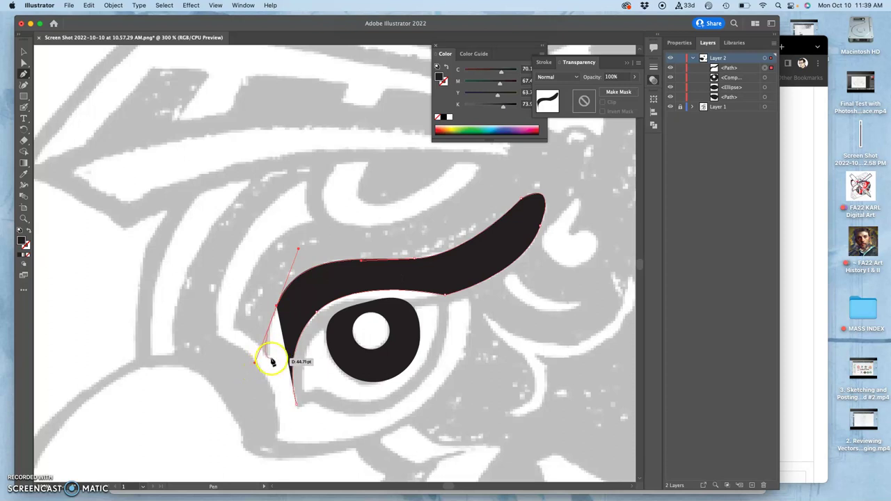
left_click(269, 357)
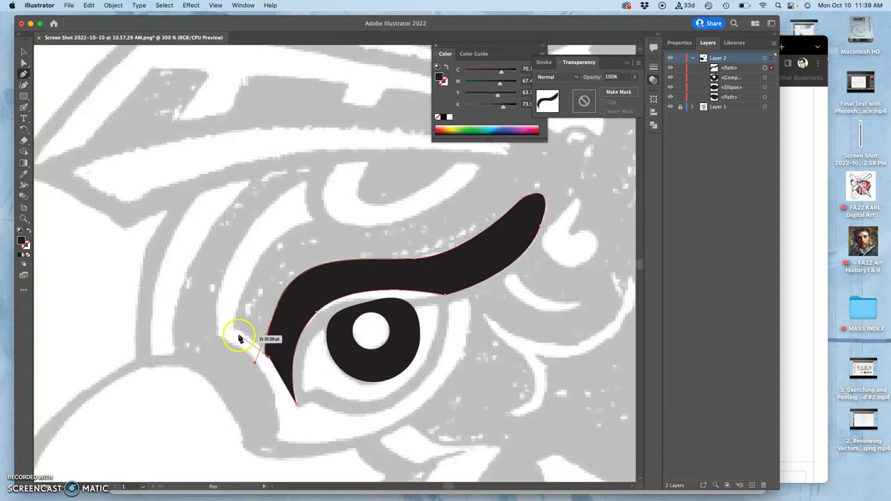
Extend the path along the dark brow's upper edge, around its outer end and back to the eye's outer corner
left_click_drag(235, 333, 312, 223)
left_click_drag(312, 223, 489, 155)
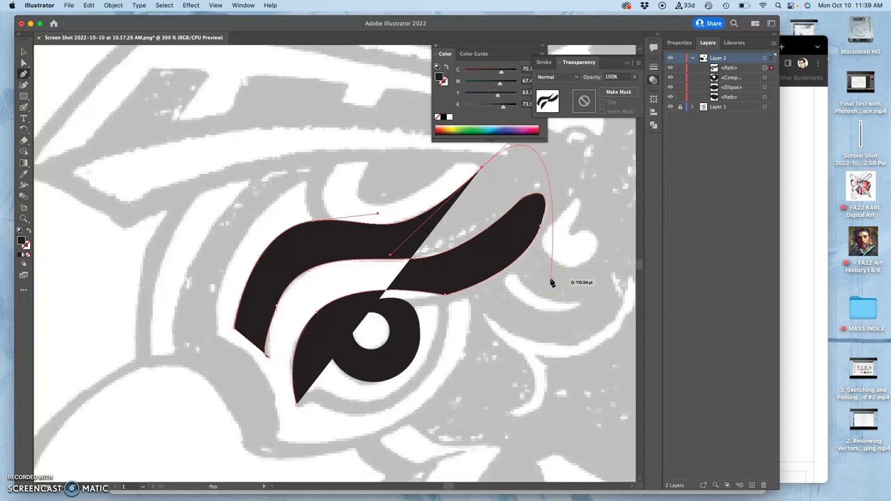
left_click(542, 260)
left_click_drag(522, 282, 440, 312)
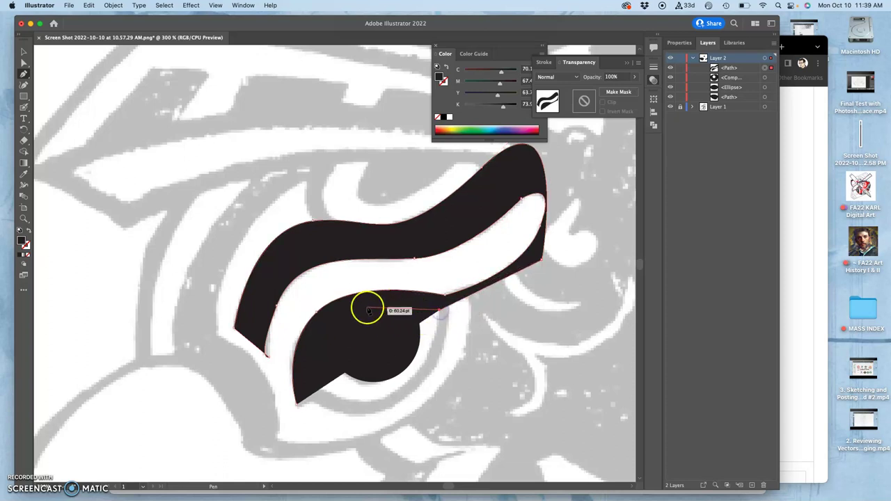
left_click_drag(306, 395, 317, 223)
scroll(318, 223, "up", 10)
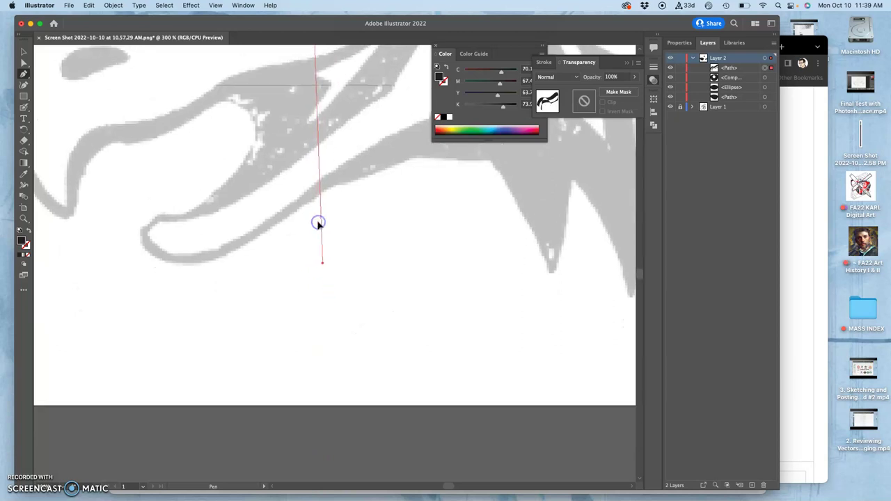
scroll(319, 224, "up", 2)
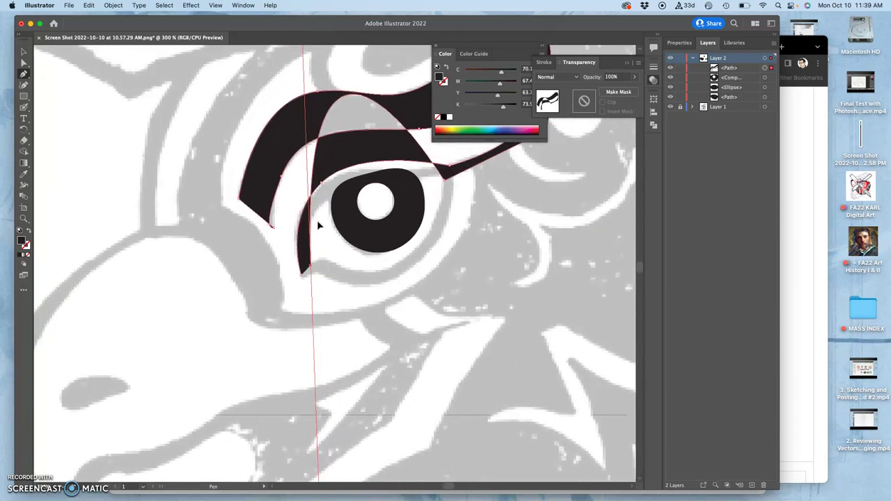
scroll(319, 224, "down", 8)
scroll(319, 225, "up", 4)
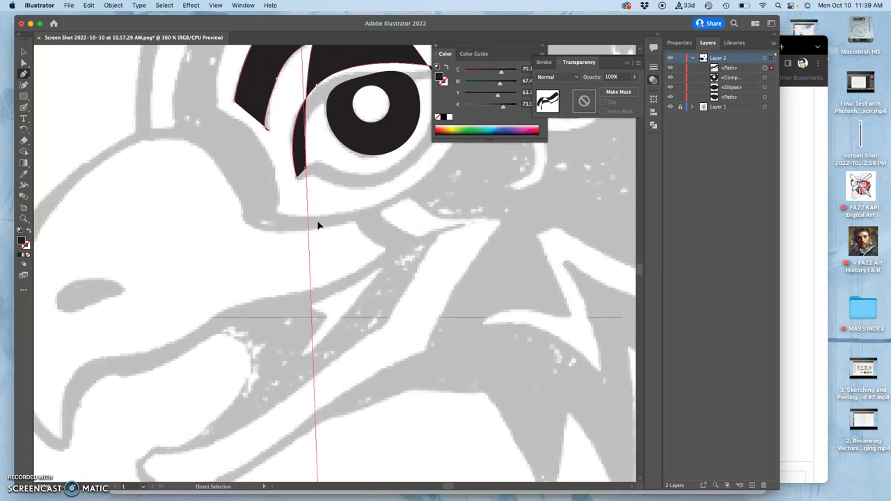
key("super+z")
Trace the upper eyelid's lower edge back to the eye's inner corner, closing the brow-and-eyelid shape
scroll(356, 183, "up", 3)
left_click_drag(357, 185, 282, 261)
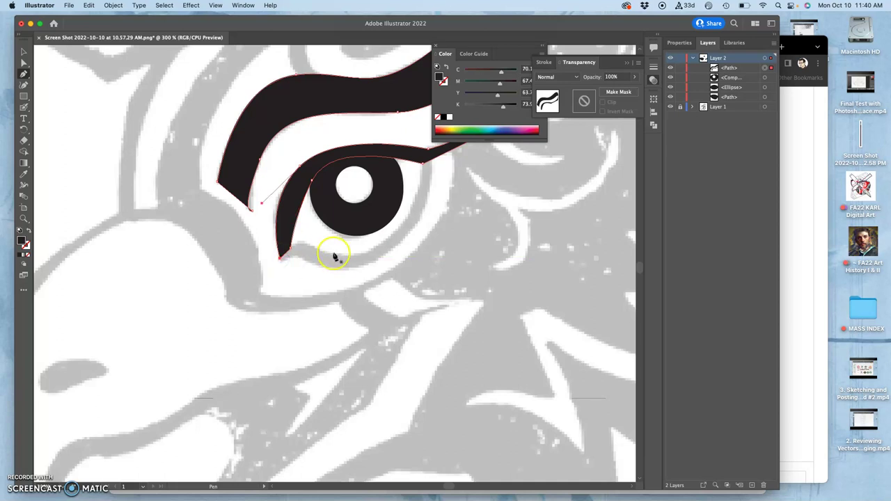
Reshape the eyelid's lower edge beside the iris by adjusting the direction handles of its curve anchor point
scroll(408, 302, "up", 5)
scroll(408, 303, "right", 2)
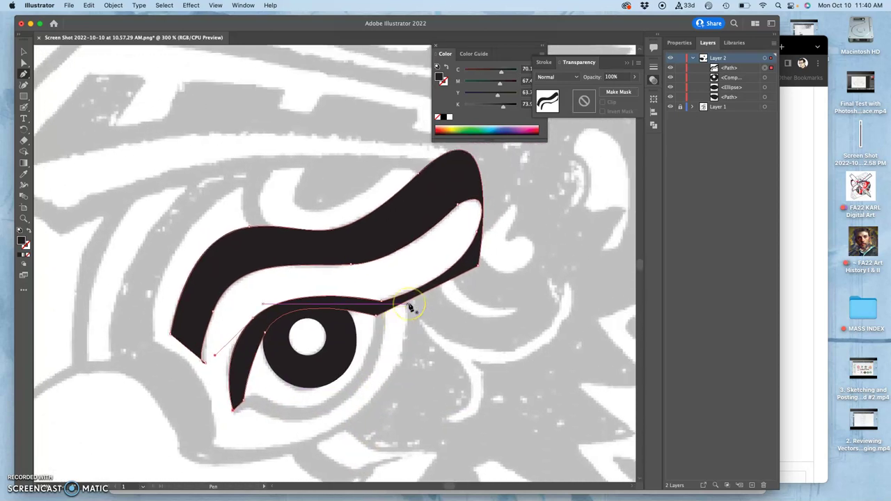
scroll(409, 307, "right", 2)
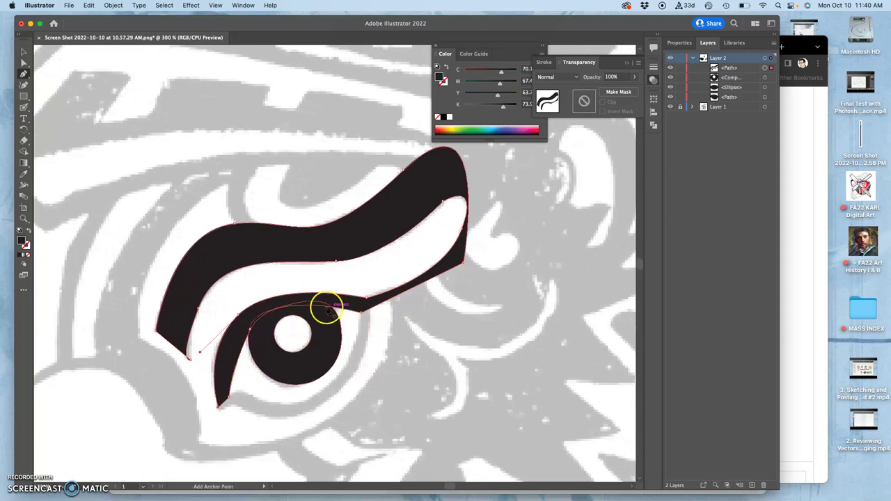
left_click(25, 62)
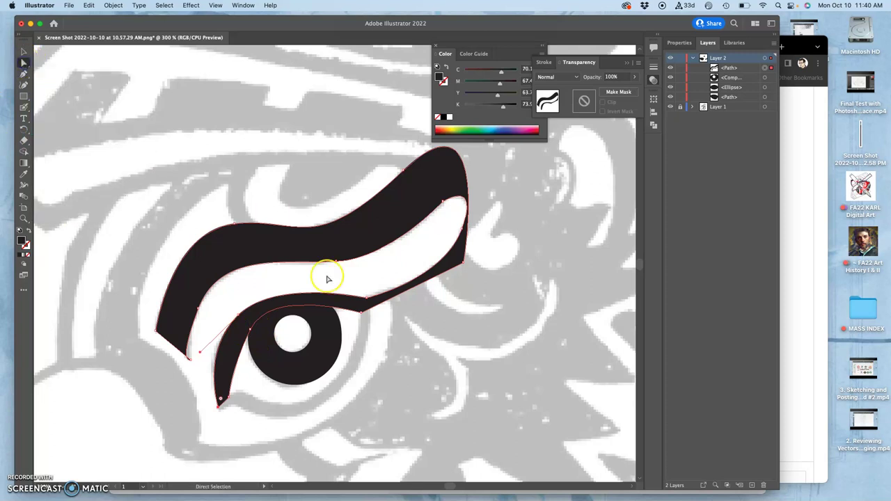
left_click_drag(250, 330, 222, 364)
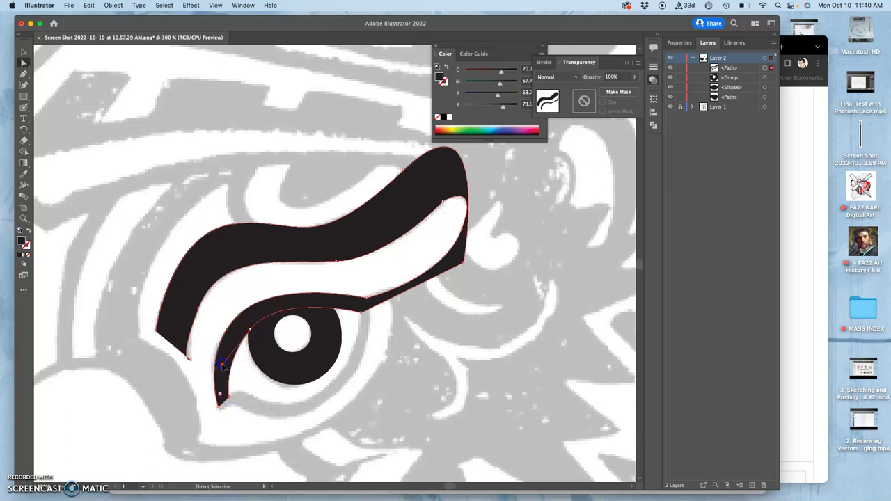
left_click(293, 337)
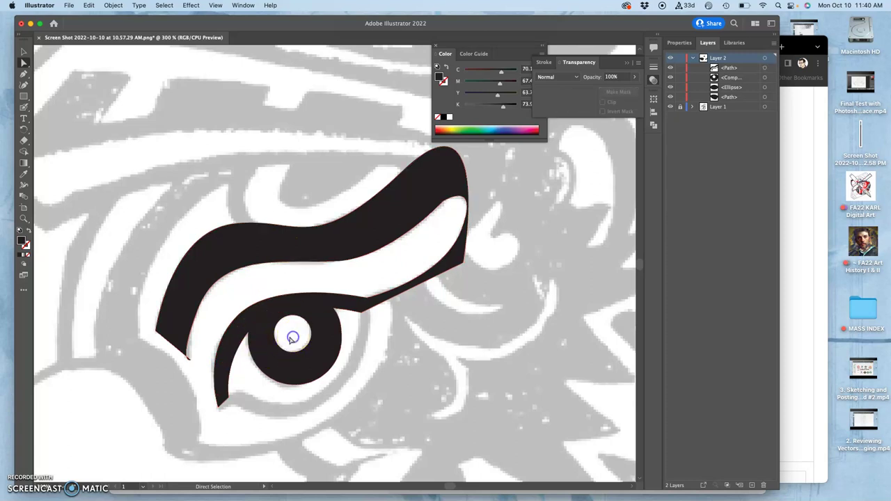
left_click_drag(252, 334, 277, 327)
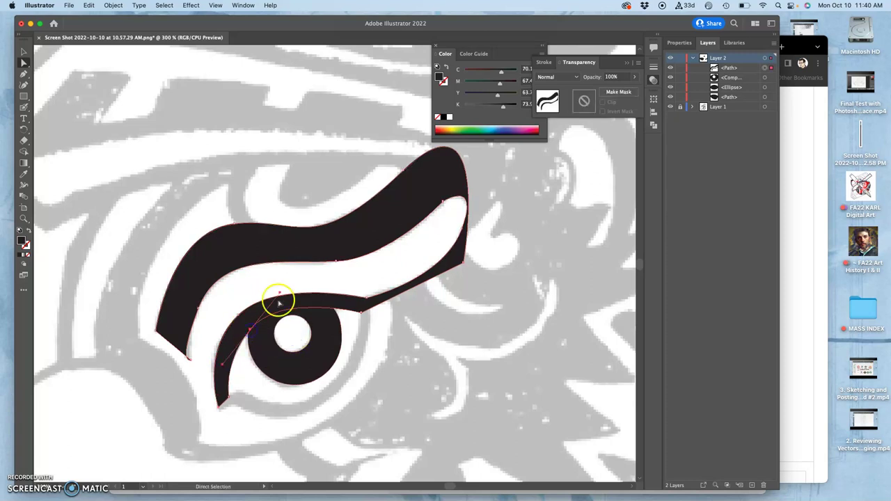
left_click_drag(279, 293, 276, 288)
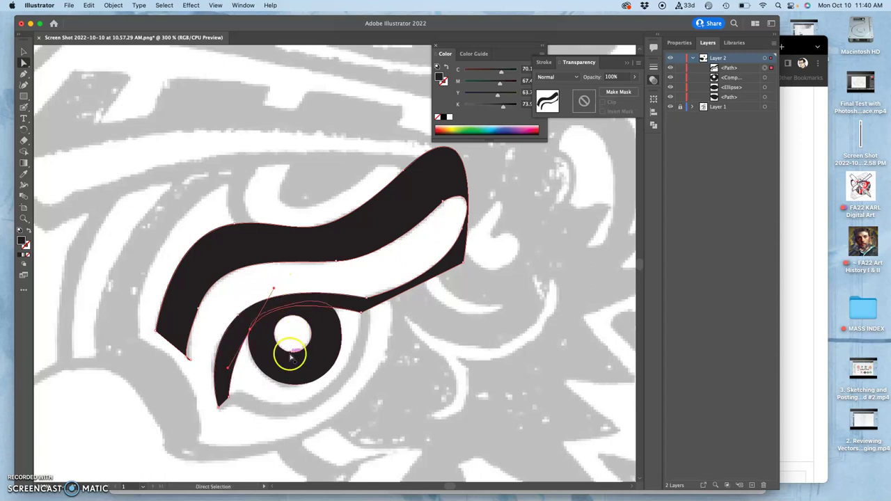
mouse_move(223, 380)
left_mouse_down()
mouse_move(207, 388)
mouse_move(222, 368)
left_mouse_up()
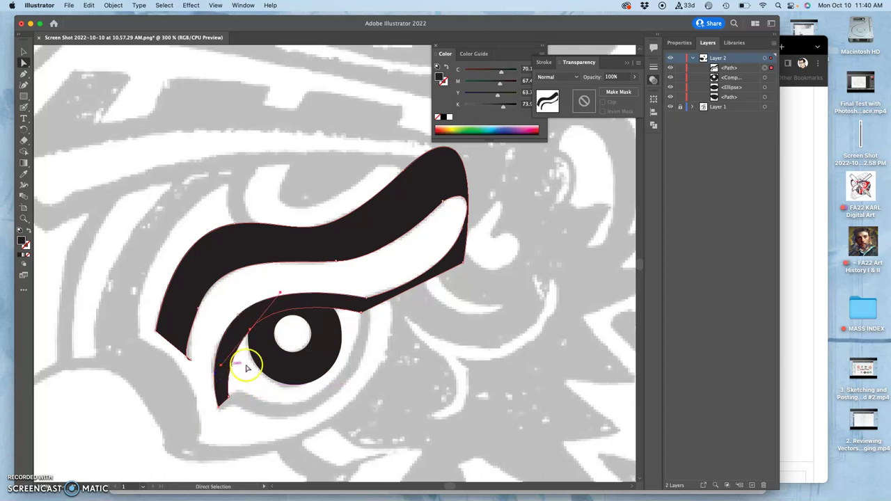
left_click(273, 396)
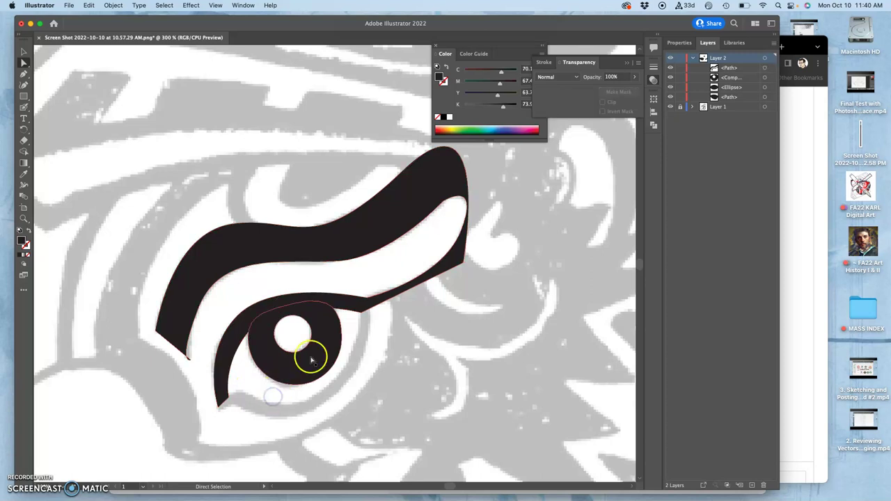
Select the brow-and-eyelid shape, lower its opacity to 51% and deselect it
left_click(350, 244)
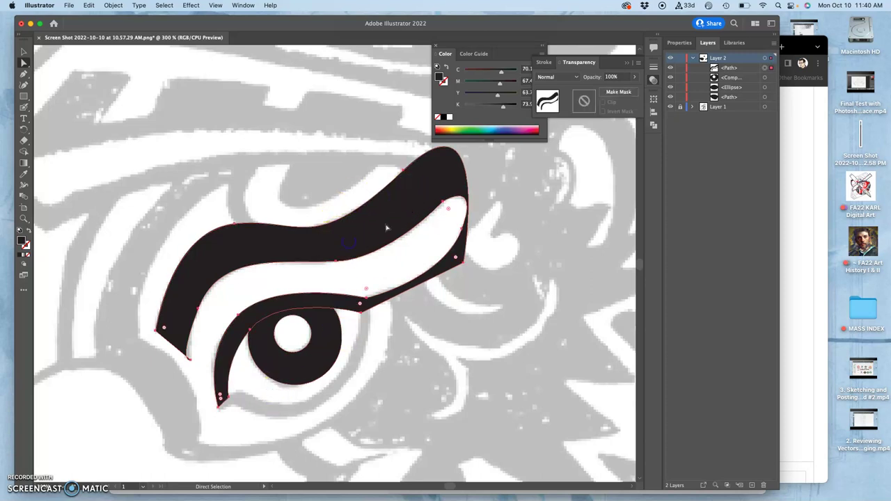
left_click(636, 78)
left_click_drag(629, 88, 616, 91)
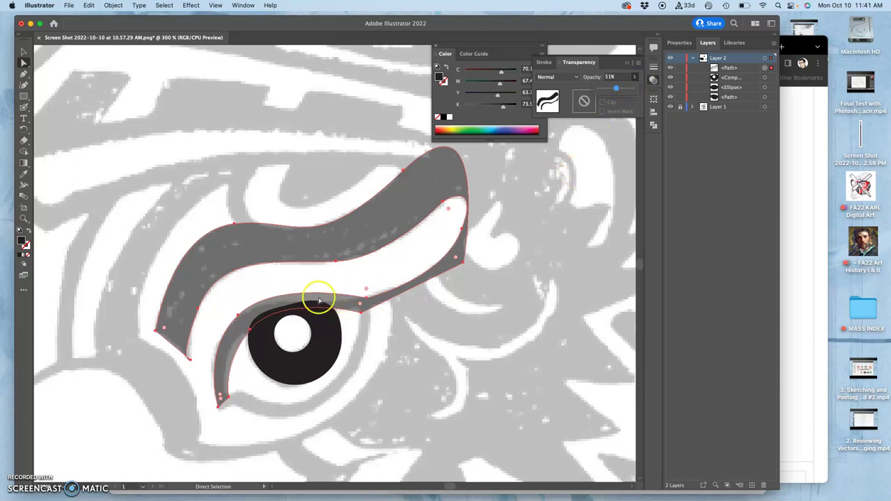
left_click(244, 288)
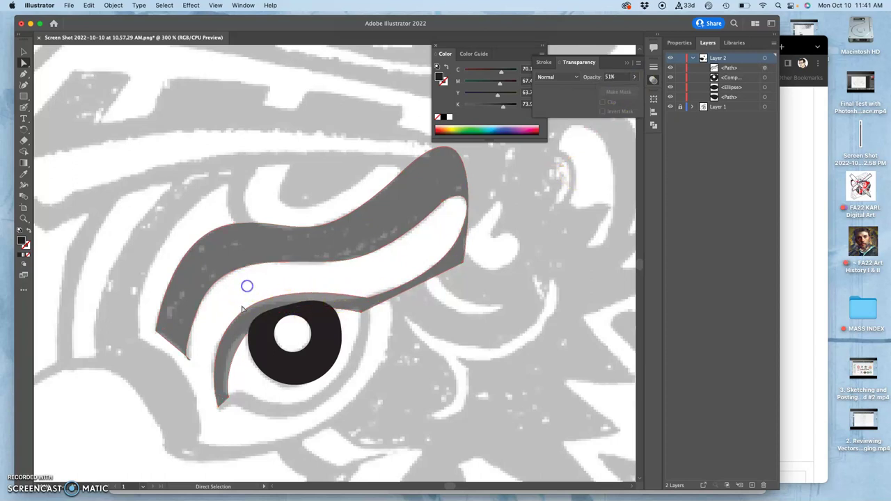
left_click_drag(239, 319, 275, 286)
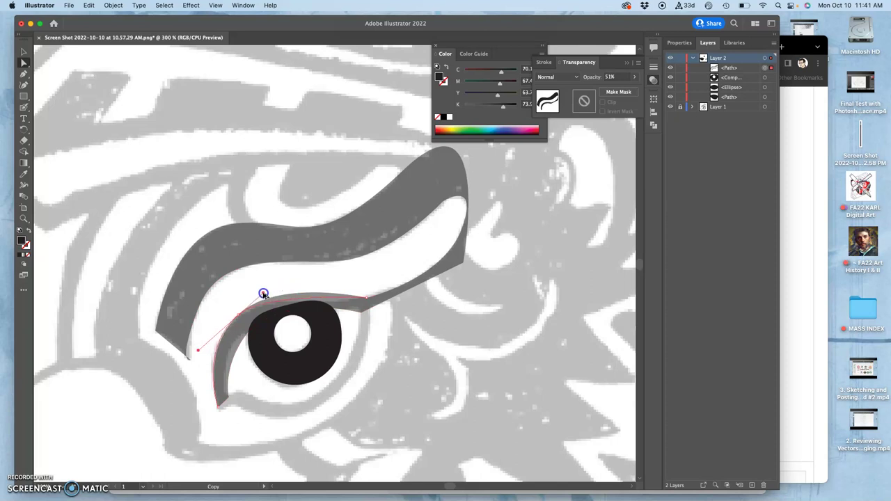
left_click_drag(263, 294, 264, 295)
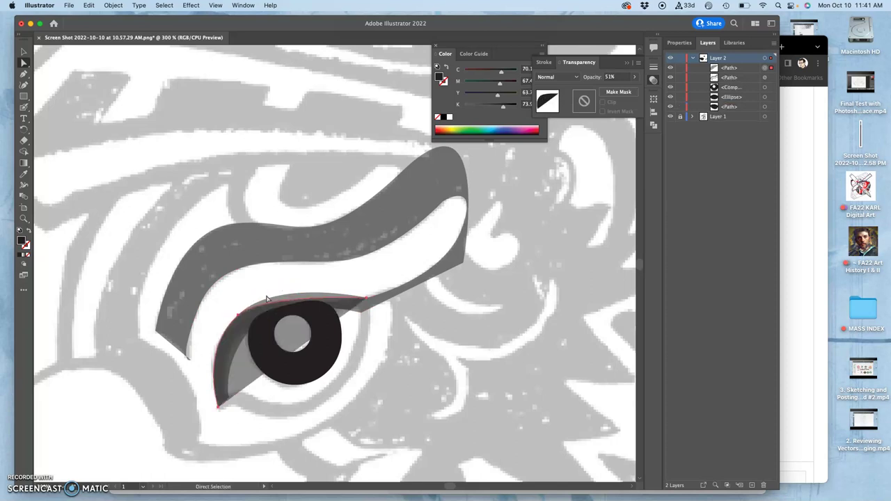
key("super+z")
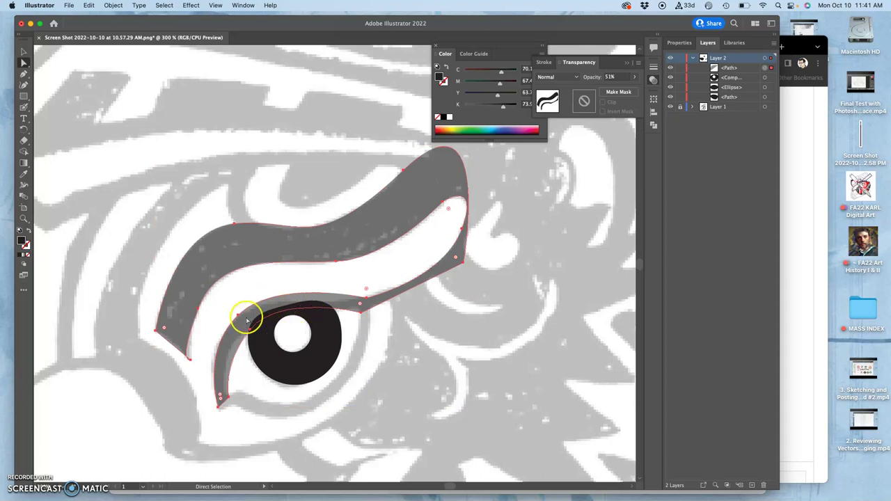
Flatten the eyelid's upper edge above the iris by shortening the direction handle of its inner curve anchor
left_click(230, 300)
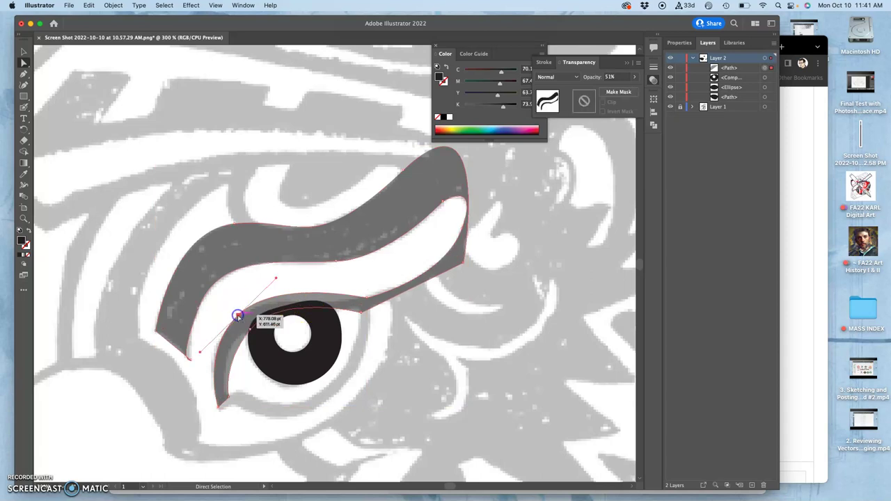
left_click(275, 282)
left_click_drag(275, 281, 263, 294)
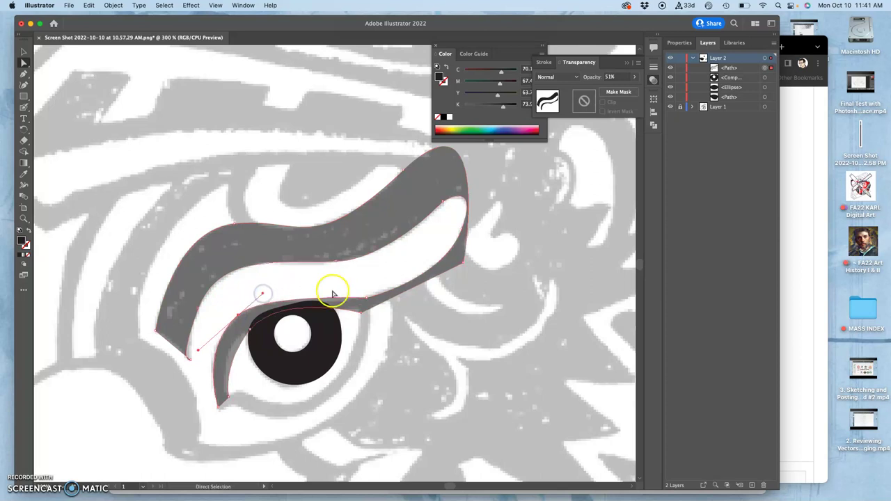
Pull new direction handles from the eyelid's upper-edge anchor above the eye's outer corner with the Anchor Point tool
left_click_drag(368, 301, 368, 299)
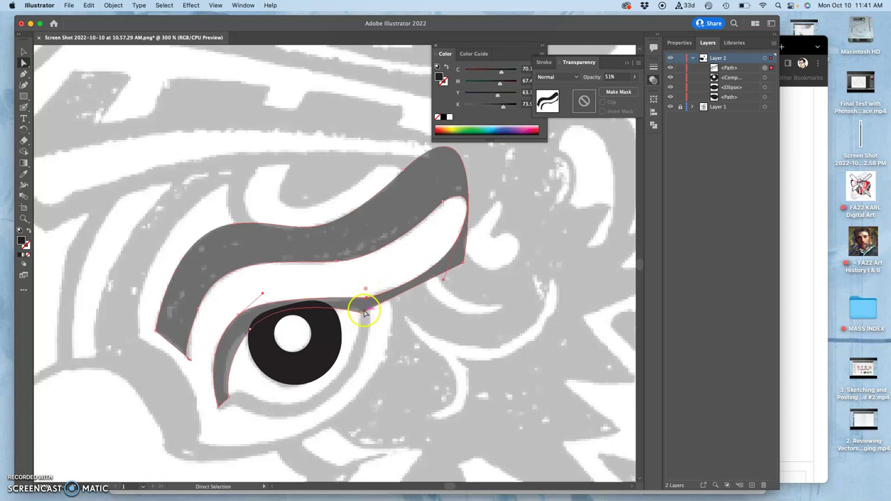
key("super+equal")
key("super+equal")
key("super+equal")
key("super+equal")
left_click(351, 279)
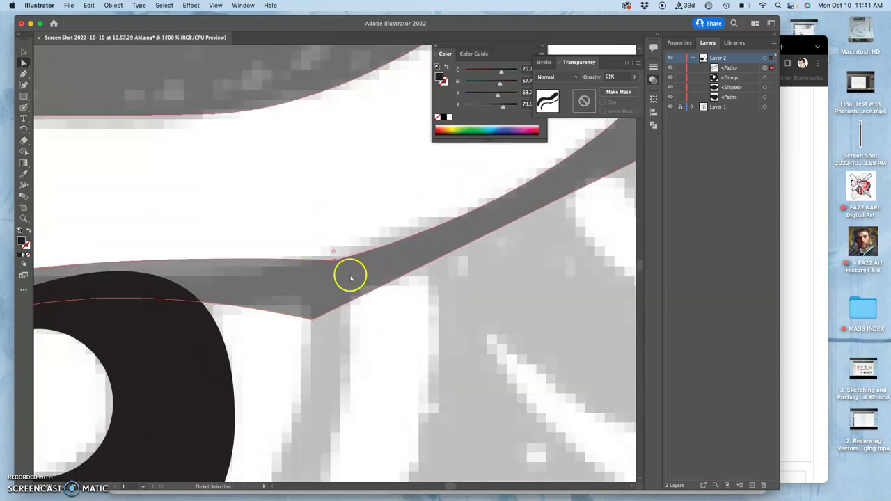
left_click_drag(336, 266, 335, 264)
left_click(332, 225)
left_click(334, 262)
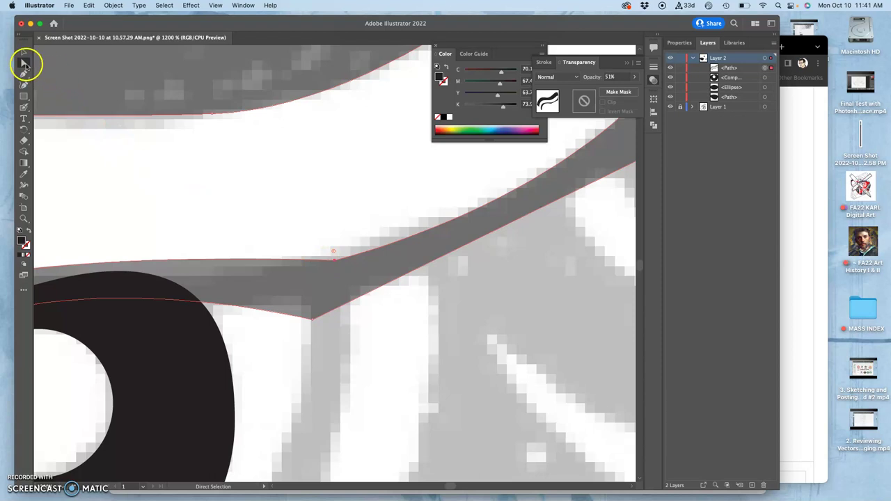
left_click_drag(23, 73, 49, 84)
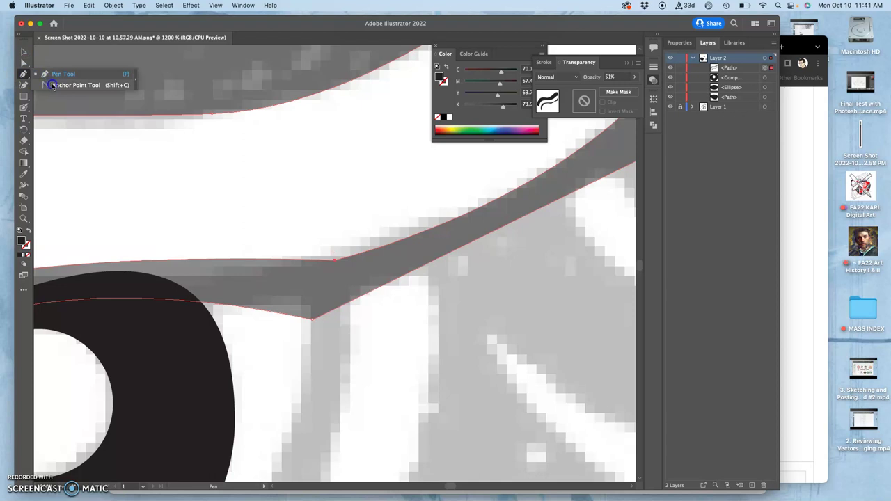
left_click_drag(66, 86, 65, 86)
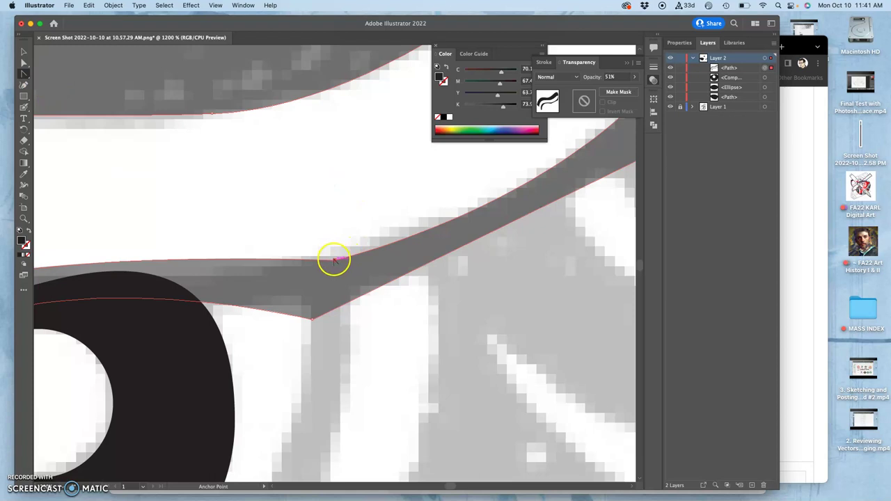
left_click_drag(334, 261, 289, 272)
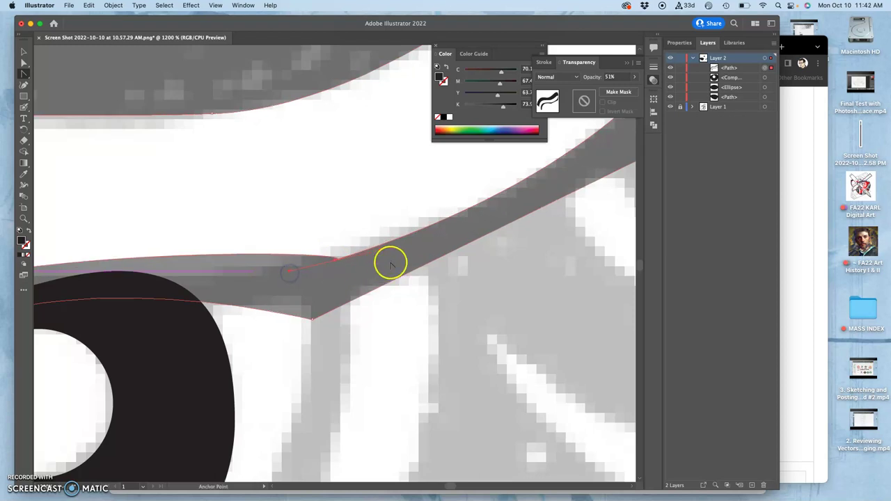
Shorten the inward direction handle of the anchor above the eye's outer corner, drawing its end close to the anchor
scroll(389, 265, "up", 15)
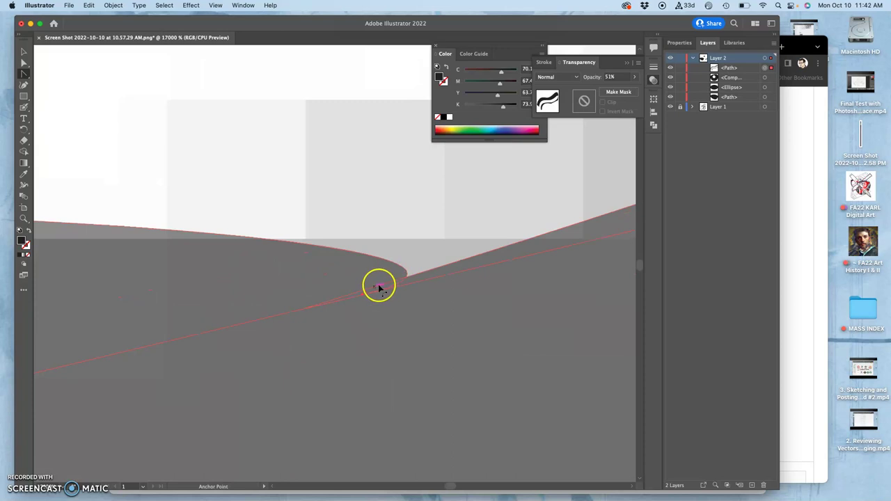
scroll(363, 299, "down", 2)
scroll(363, 299, "left", 2)
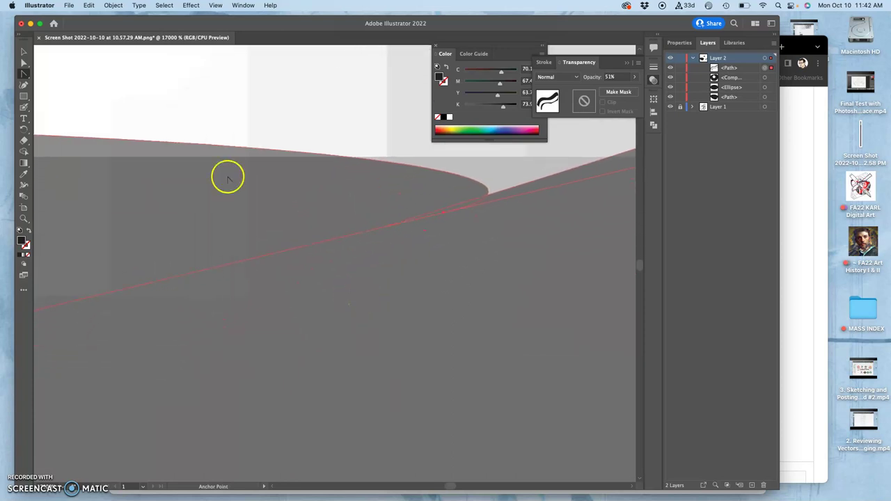
left_click(24, 63)
scroll(211, 209, "left", 8)
scroll(212, 209, "down", 3)
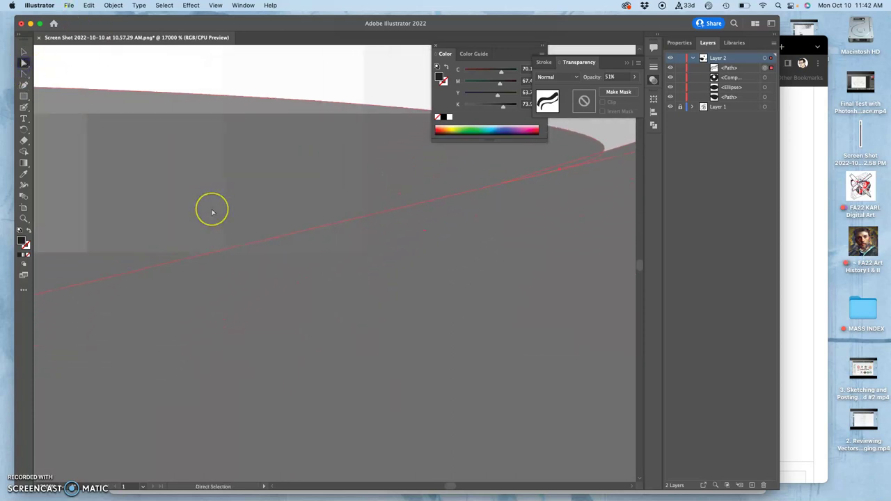
left_click_drag(132, 261, 349, 209)
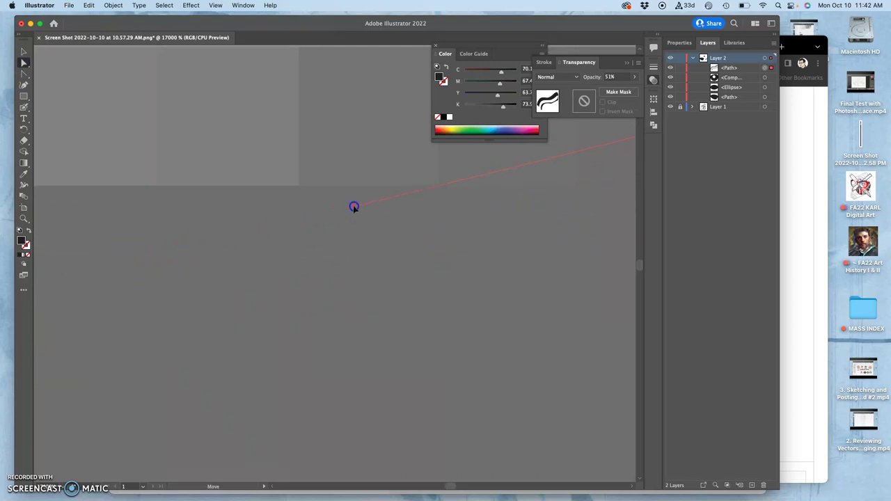
scroll(345, 207, "right", 6)
scroll(345, 207, "up", 3)
left_click(138, 305)
left_click_drag(134, 305, 550, 202)
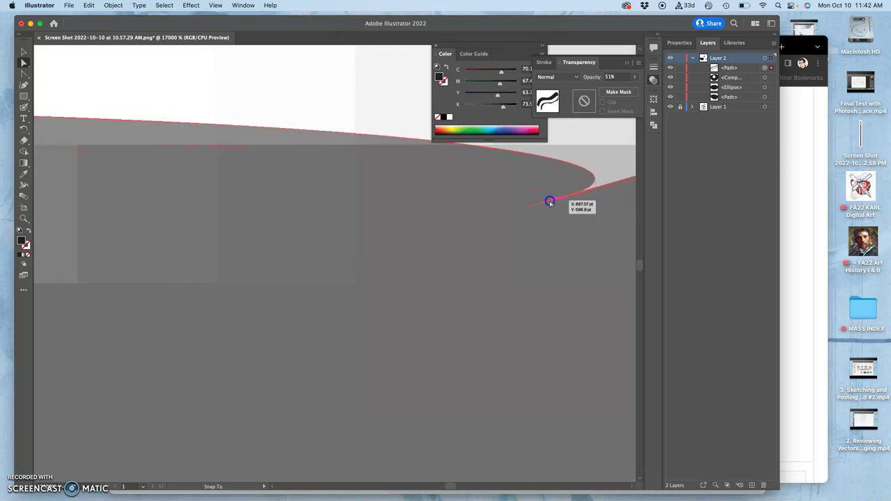
Swing the anchor's outward direction handle back over to the inner side, above the eyelid edge, to remove the overlapping loop
scroll(546, 204, "right", 5)
scroll(547, 204, "up", 2)
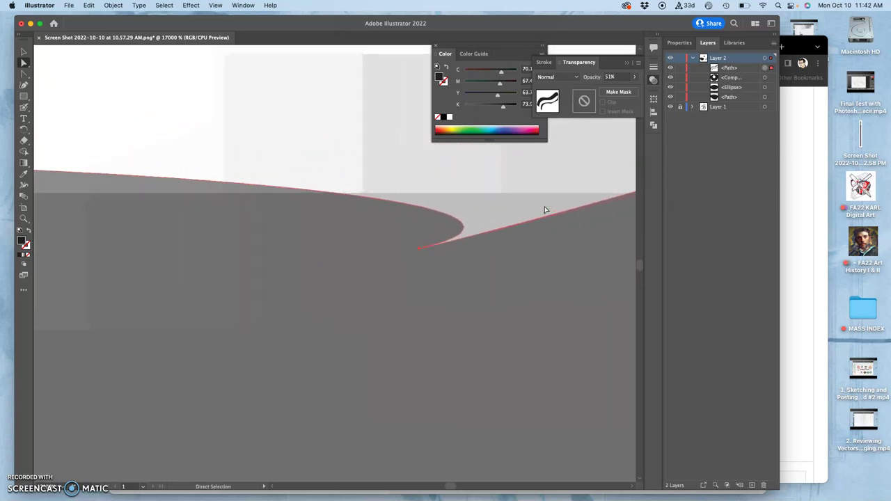
scroll(497, 257, "right", 10)
scroll(498, 257, "up", 3)
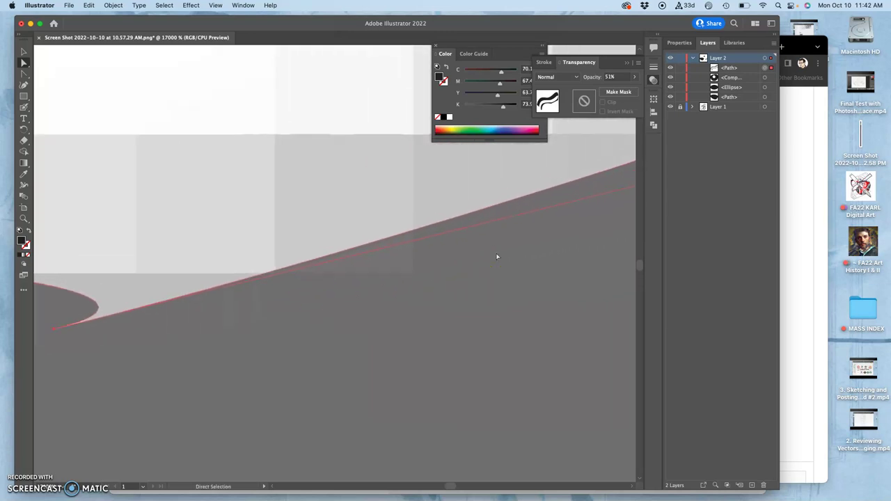
scroll(497, 257, "right", 4)
left_click_drag(527, 200, 466, 234)
left_click_drag(266, 316, 265, 315)
scroll(266, 315, "left", 6)
scroll(266, 315, "down", 2)
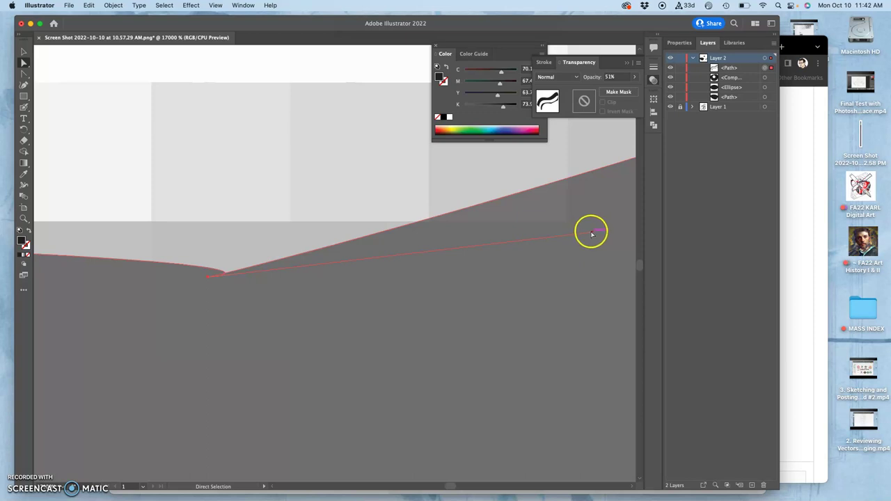
left_click_drag(495, 242, 330, 248)
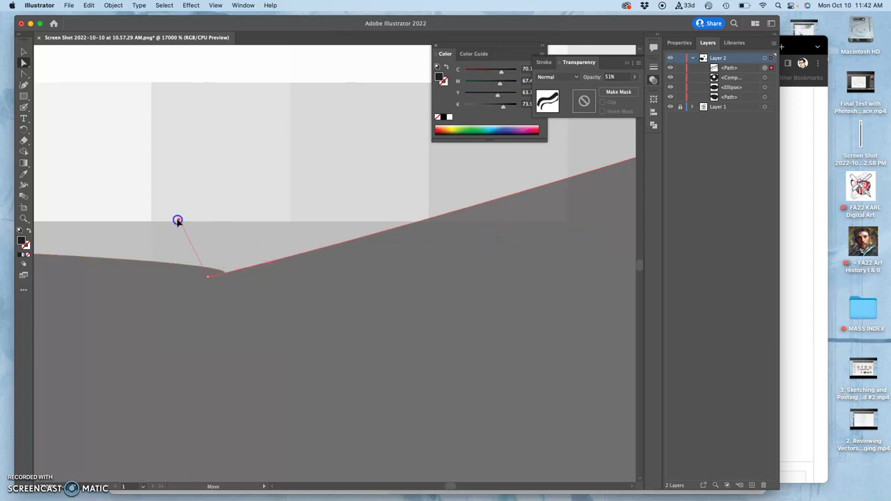
left_click_drag(154, 204, 153, 204)
scroll(153, 204, "left", 5)
scroll(153, 204, "down", 1)
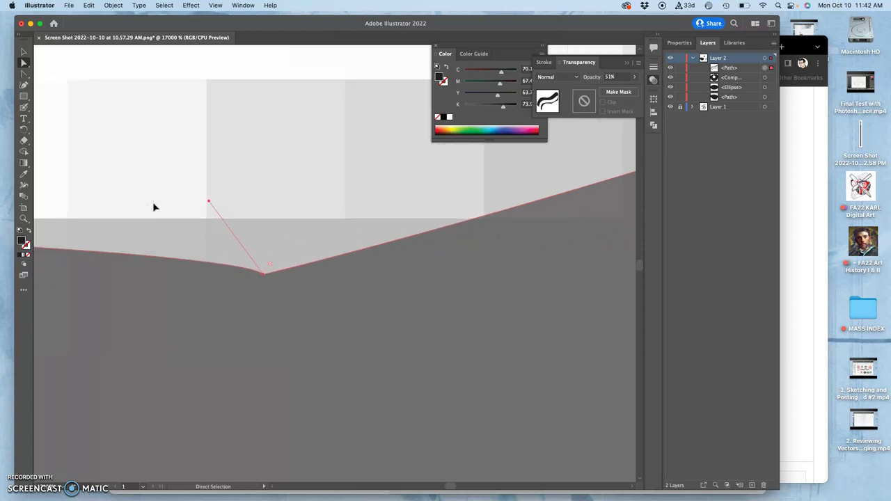
Fine-tune the anchor above the eye's outer corner and lower its direction handle toward the eyelid's upper edge
scroll(154, 207, "down", 10)
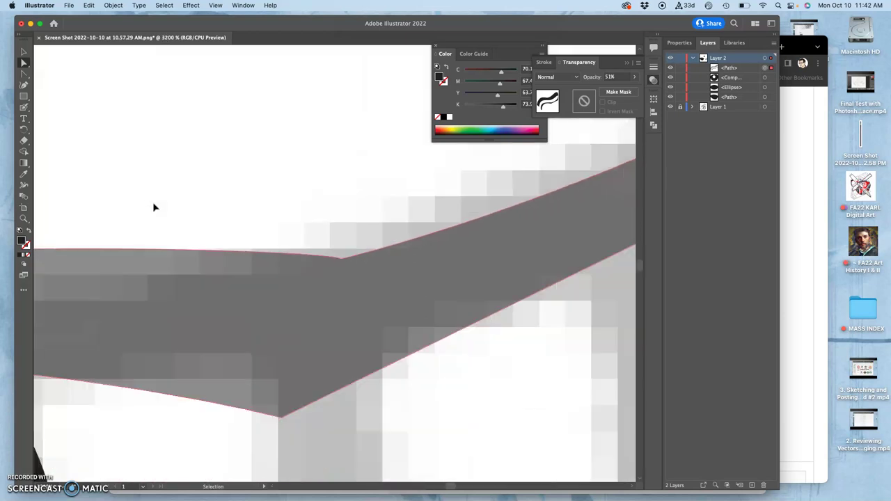
key("super+minus")
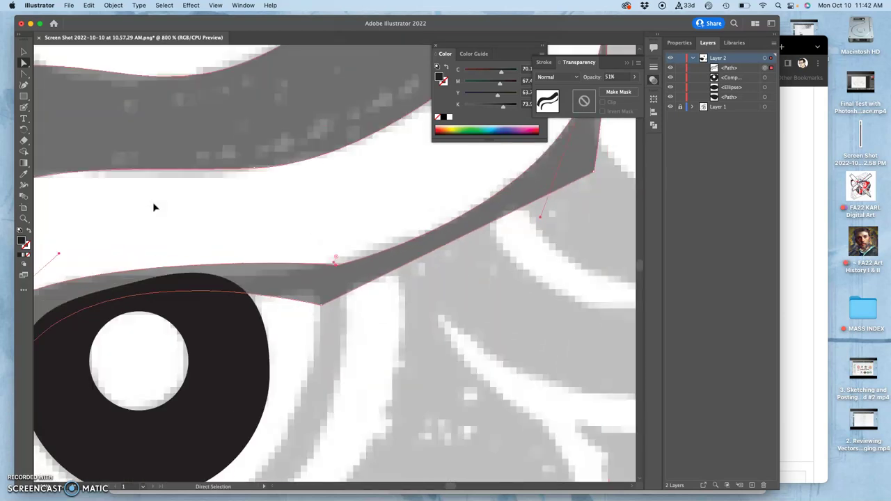
scroll(154, 207, "up", 1)
key("super+plus")
scroll(153, 205, "up", 10)
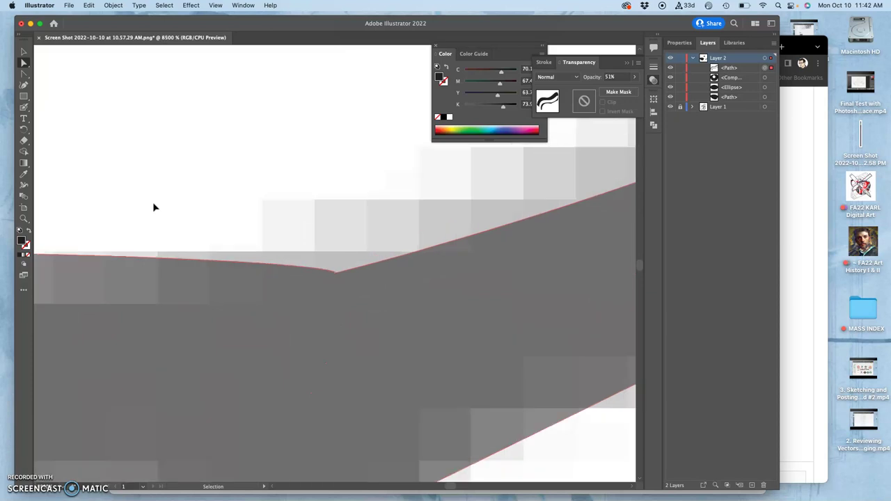
left_click(374, 282)
left_click_drag(374, 279, 363, 294)
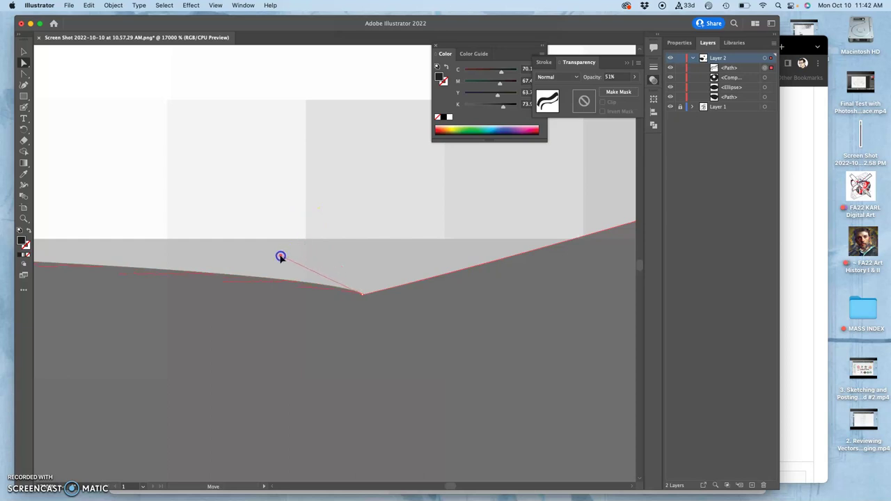
left_click_drag(265, 267, 265, 267)
scroll(264, 267, "left", 6)
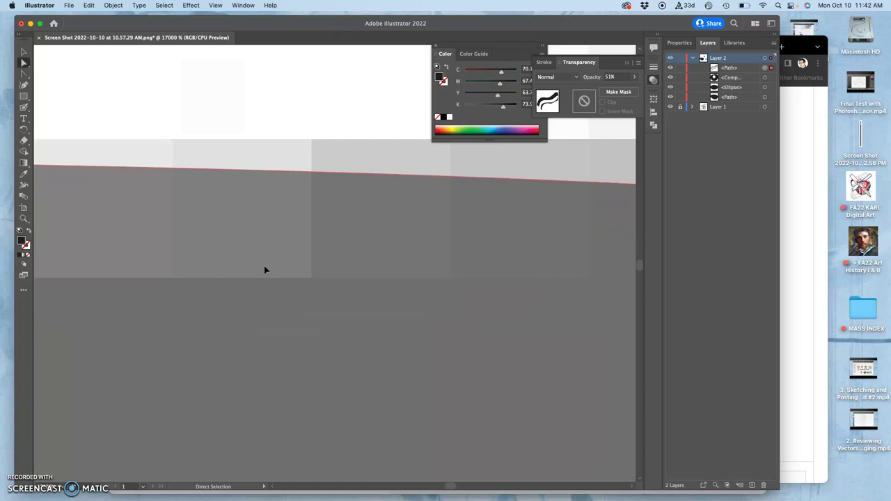
scroll(265, 270, "down", 5)
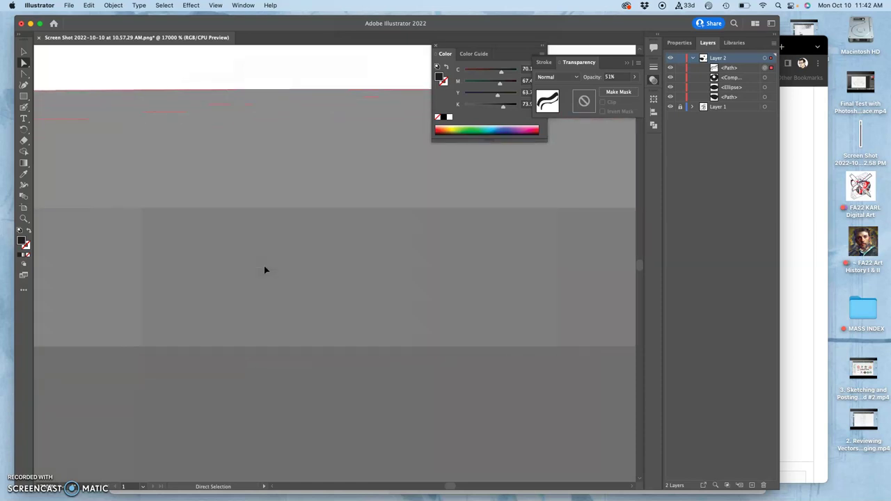
Move the eyelid's lower-edge curve anchor beside the iris outward onto the sketch line, narrowing the lid's inner curve
scroll(265, 270, "down", 15)
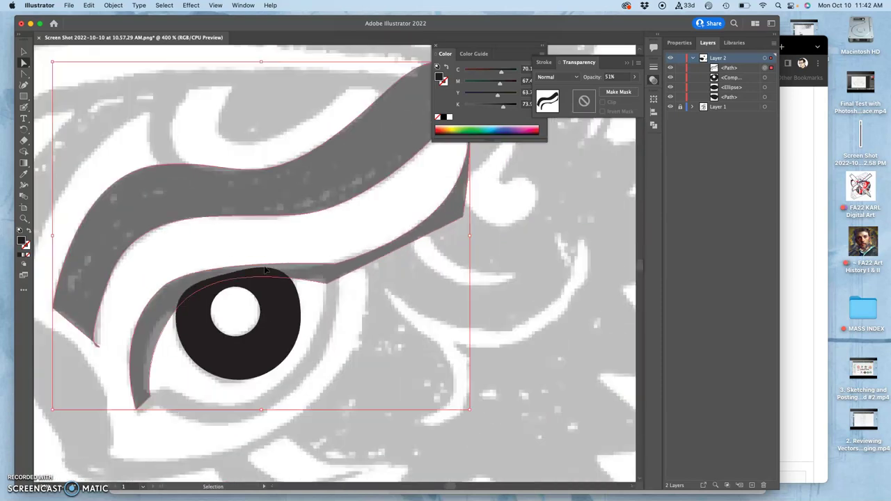
scroll(265, 270, "down", 3)
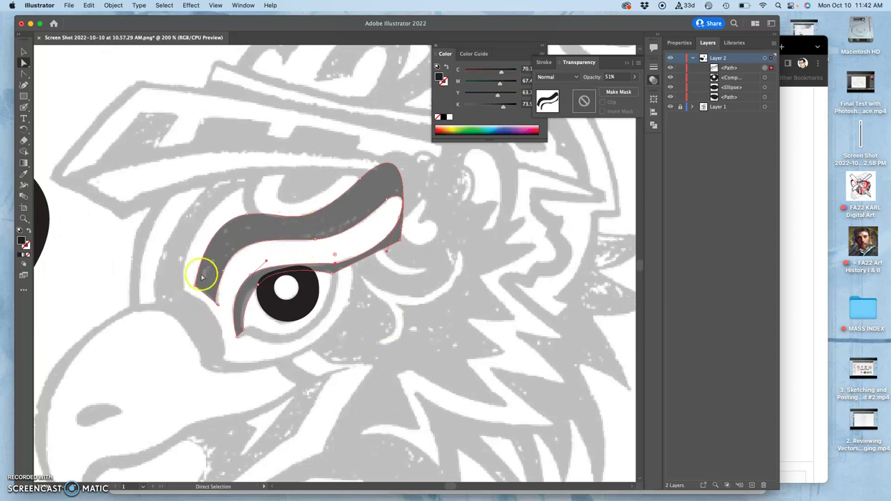
left_click(254, 312)
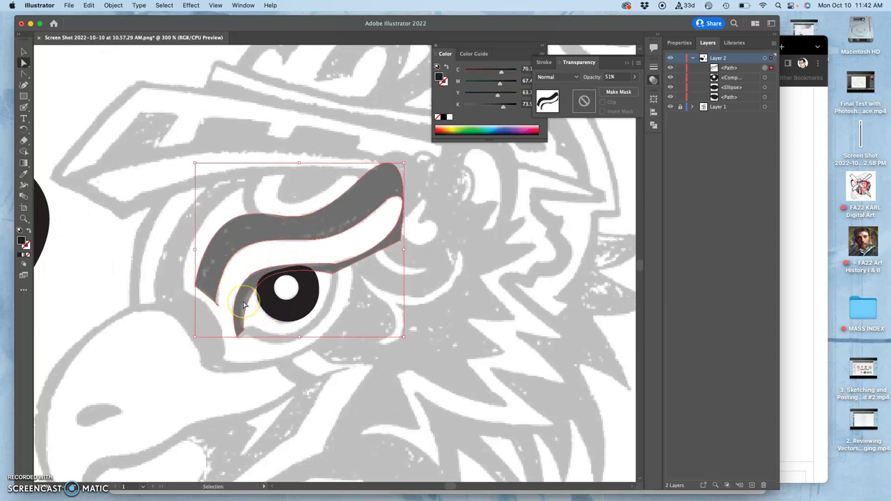
key("super+equal")
key("super+equal")
key("super+equal")
key("super+equal")
scroll(244, 305, "down", 3)
scroll(244, 305, "left", 4)
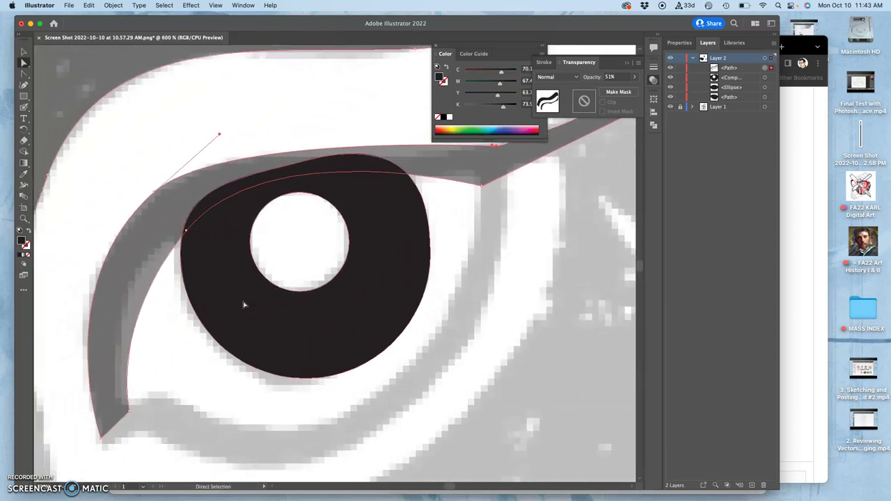
left_click_drag(209, 212, 158, 247)
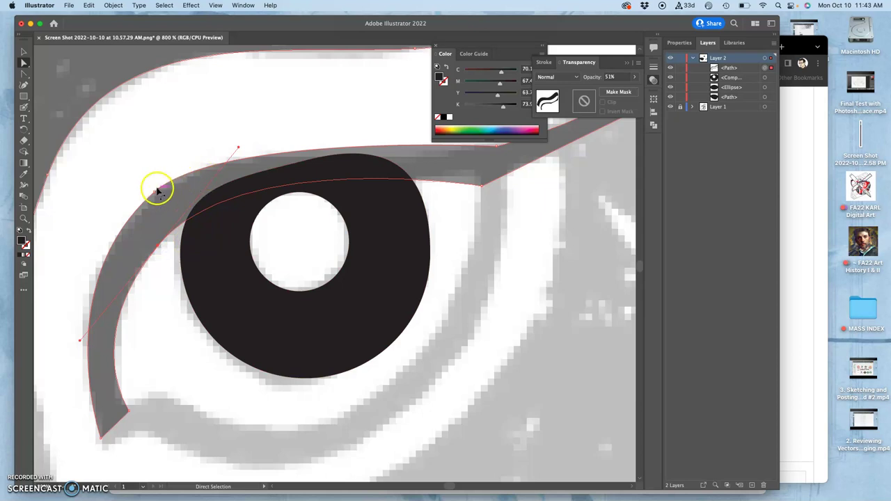